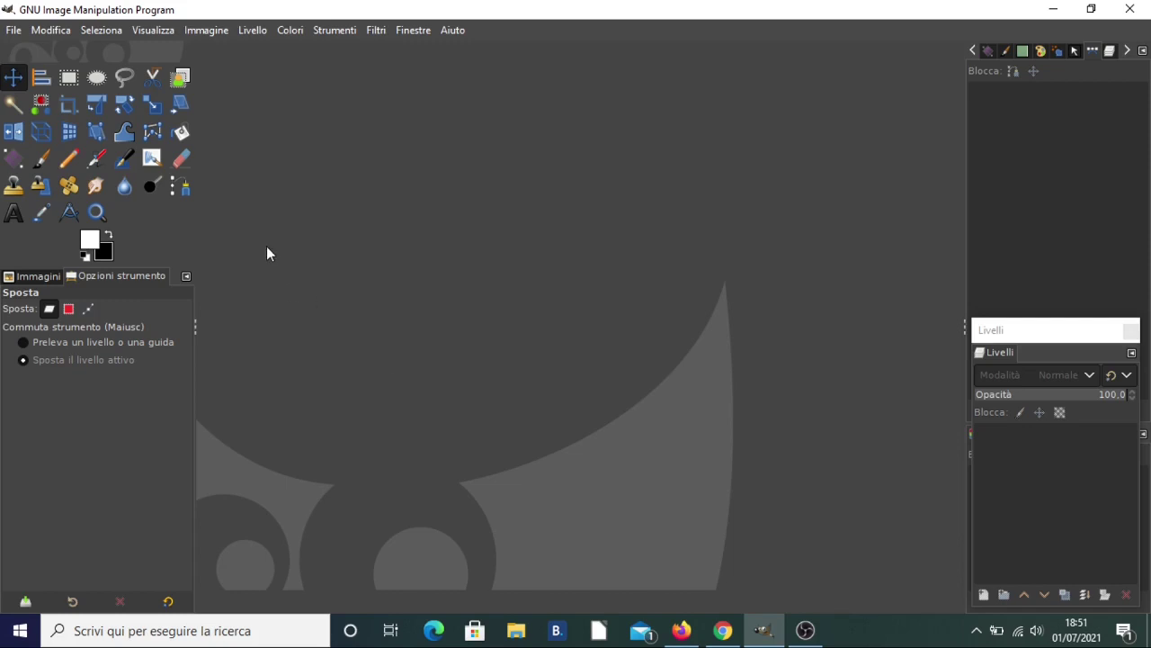
# Create a new 1000×1000 px image with a black Sfondo background via File > Nuova
pyautogui.click(14, 30)
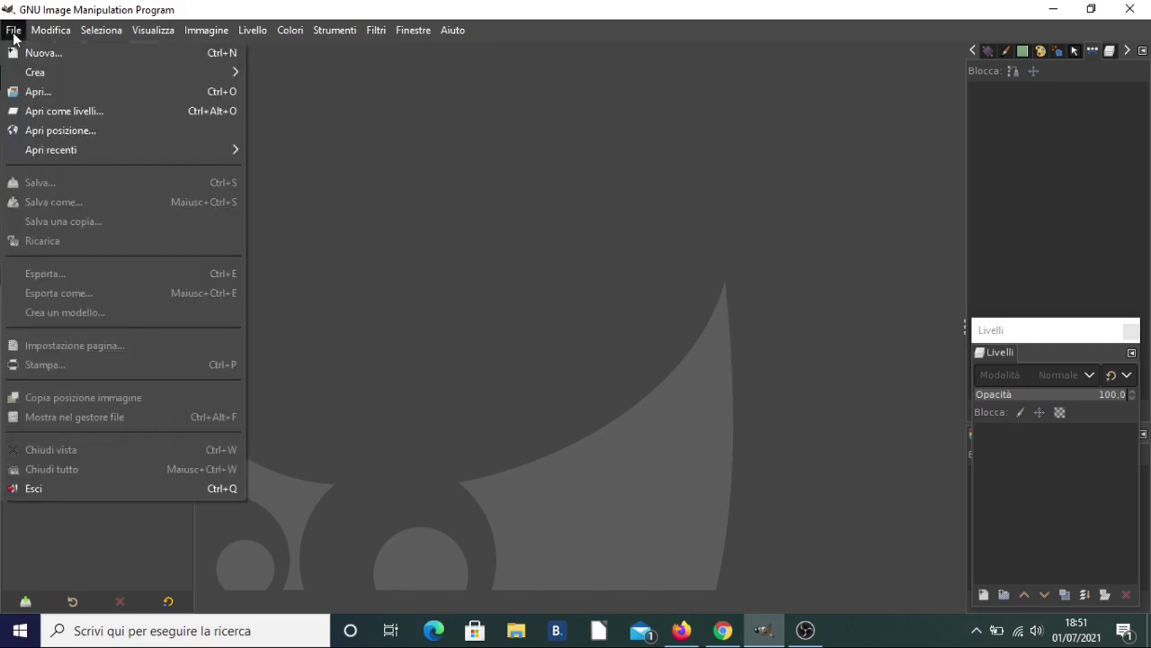
pyautogui.click(53, 53)
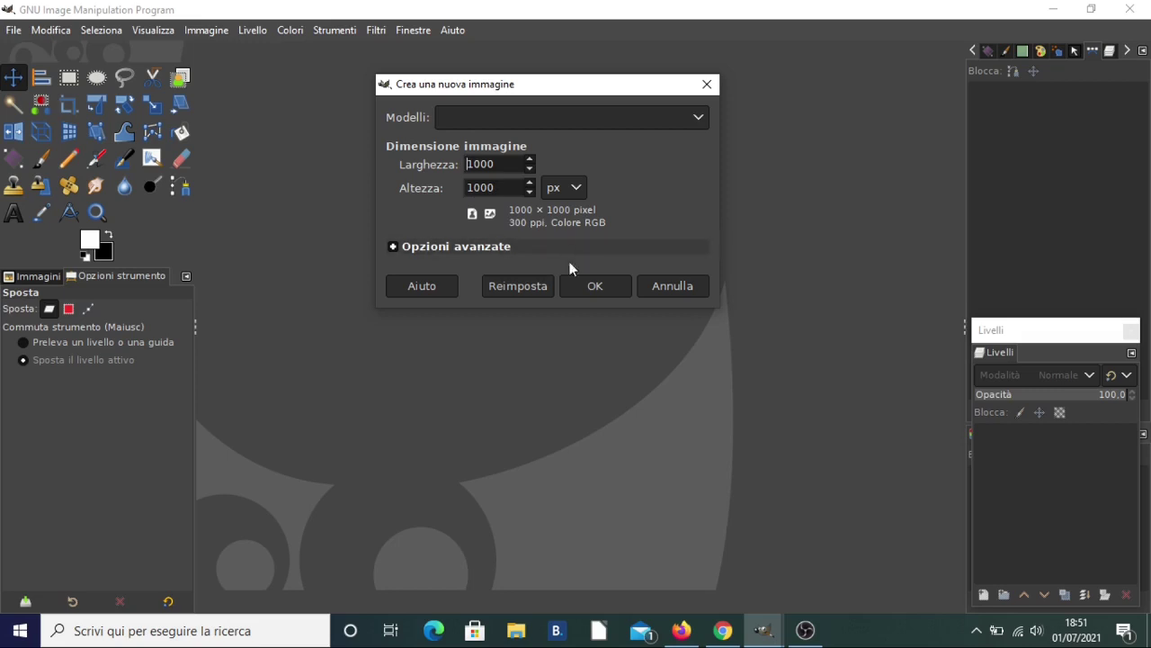
pyautogui.click(601, 285)
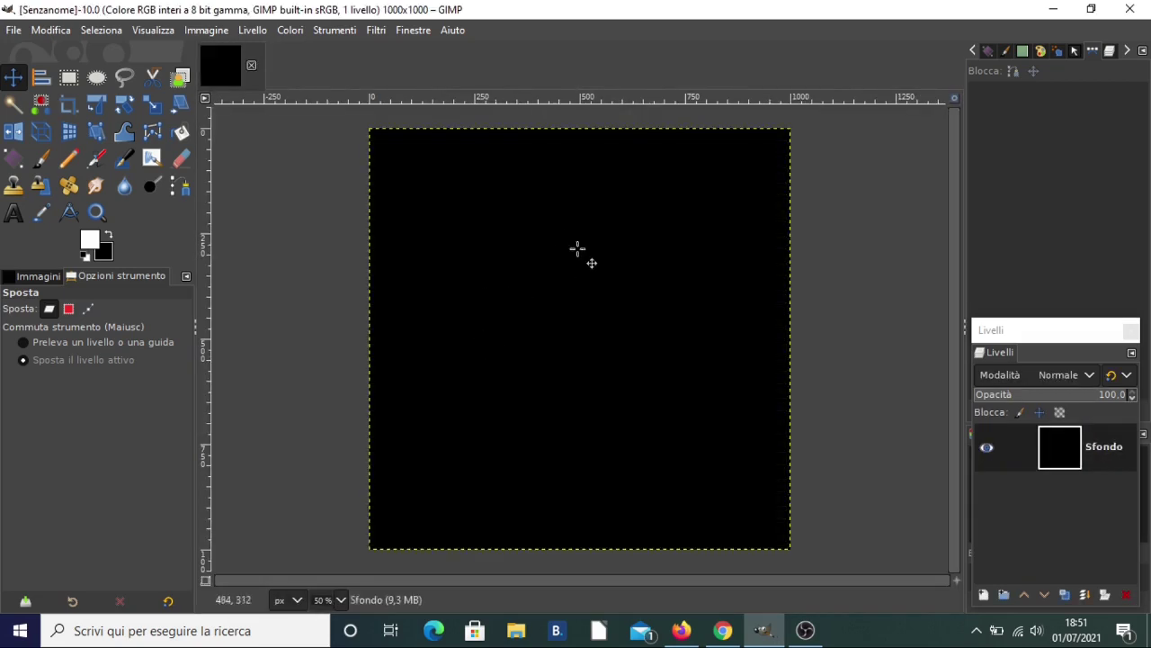
# Place a text box mid-canvas and set the foreground colour to yellow-green bcc02a
pyautogui.click(13, 219)
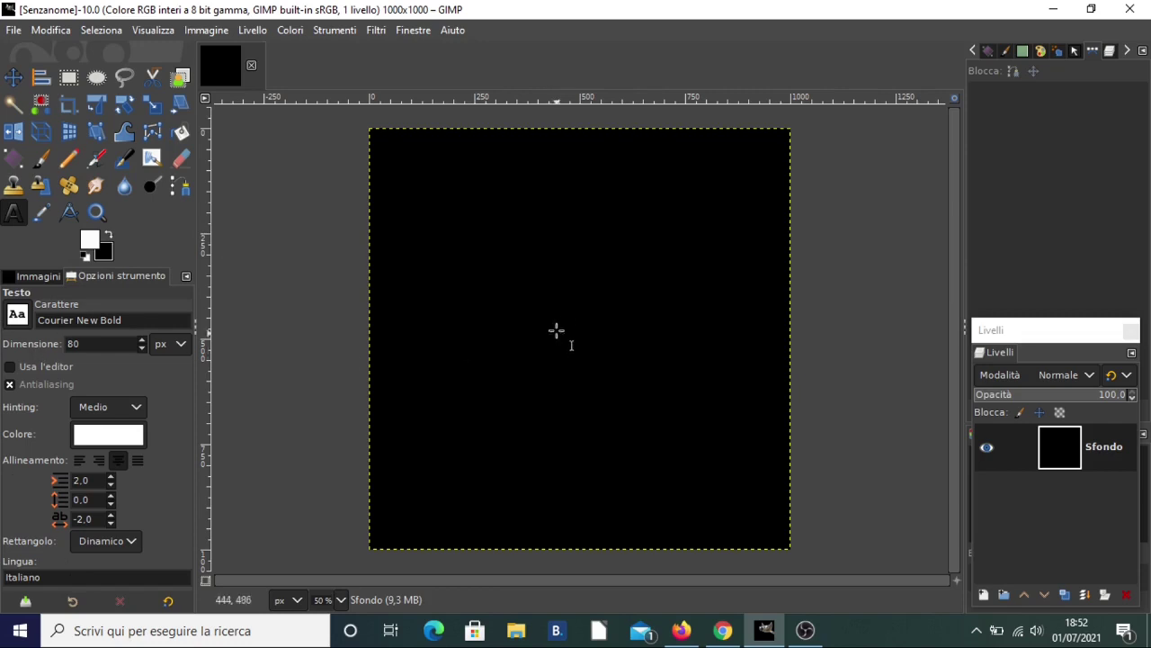
pyautogui.click(509, 310)
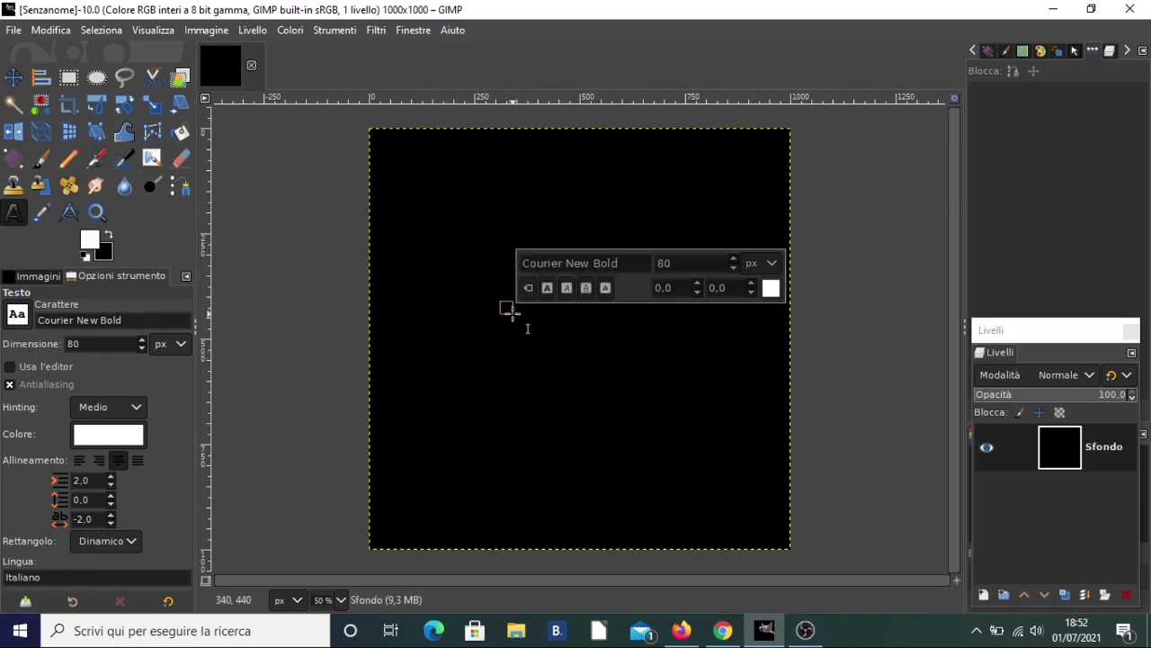
pyautogui.click(94, 245)
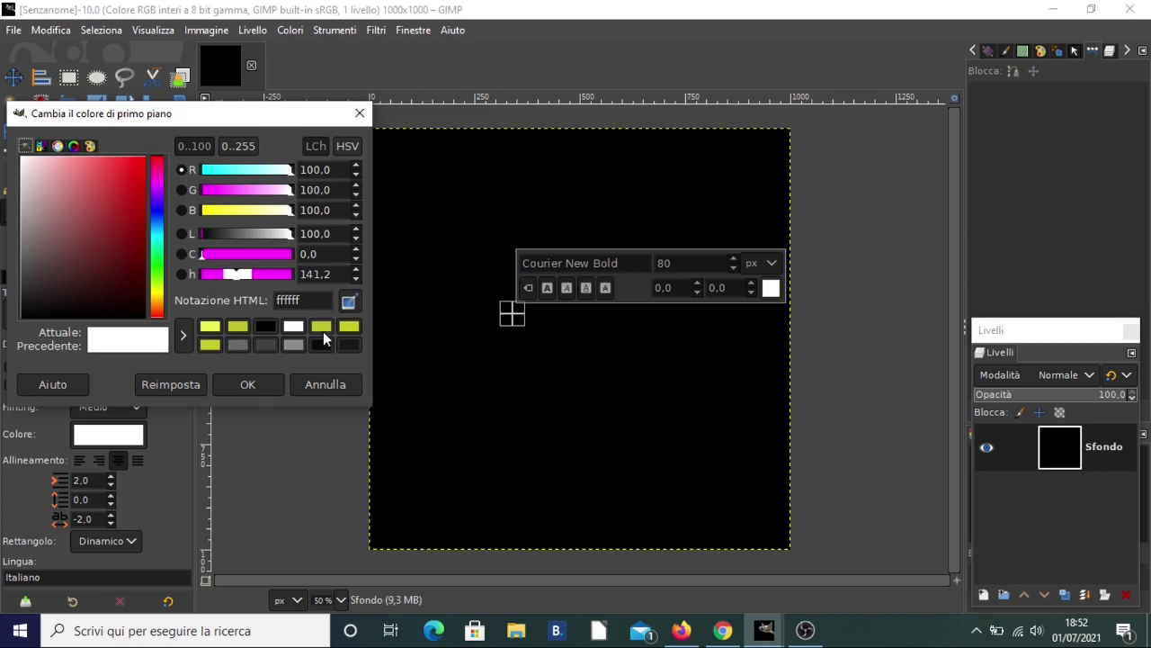
pyautogui.click(321, 326)
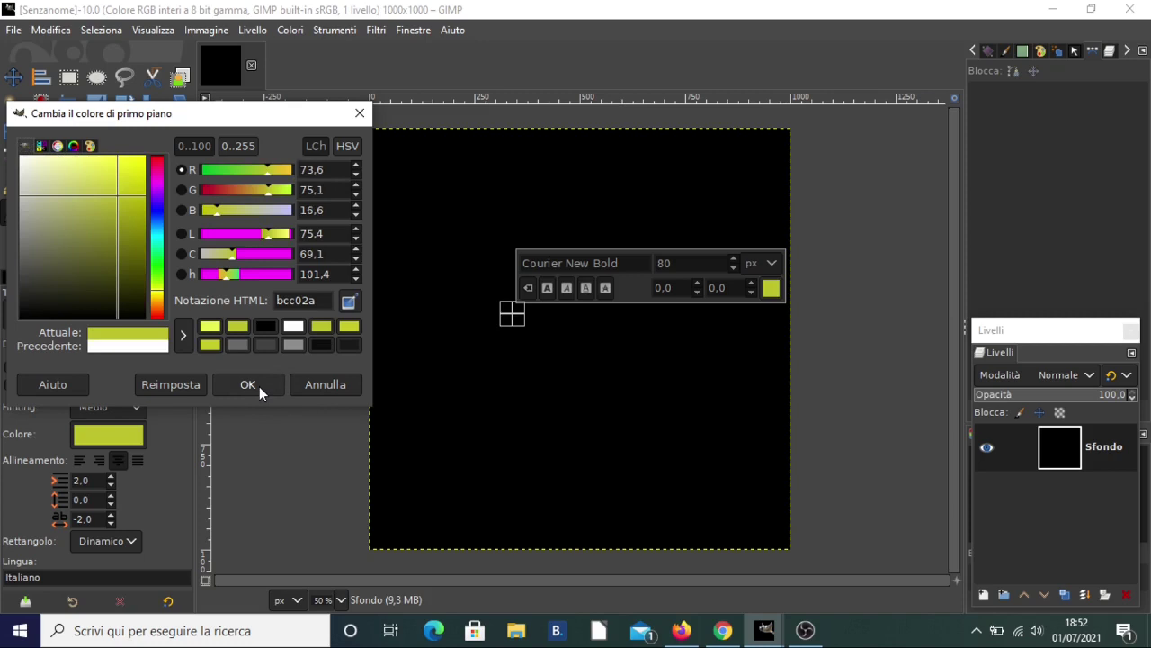
pyautogui.click(185, 339)
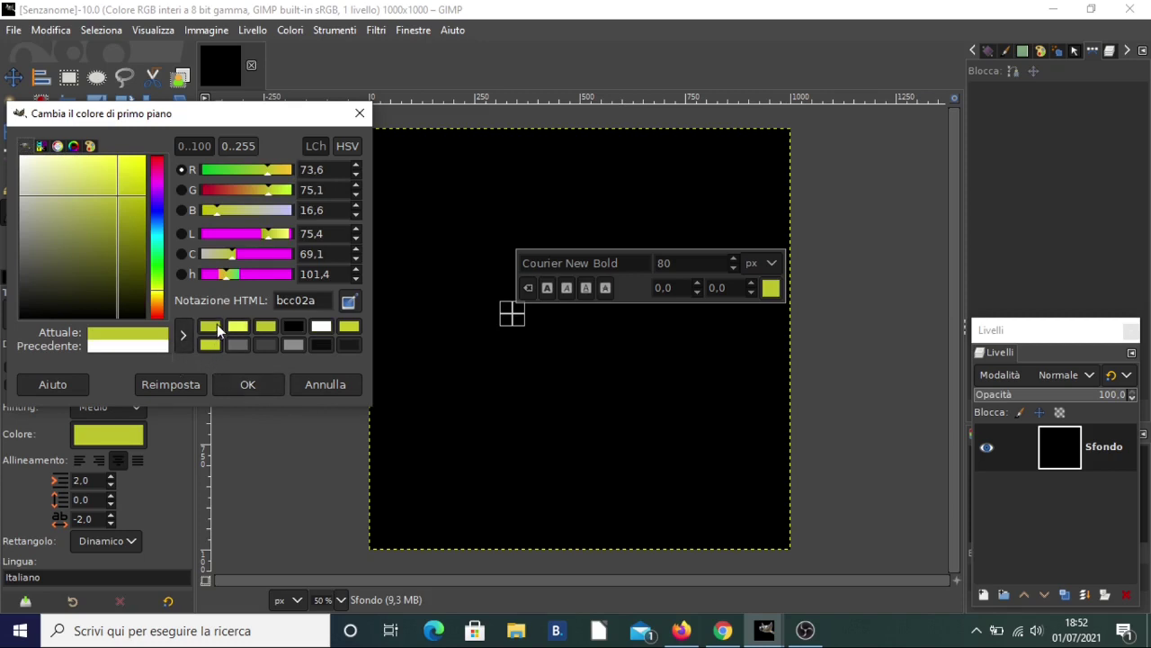
pyautogui.click(248, 384)
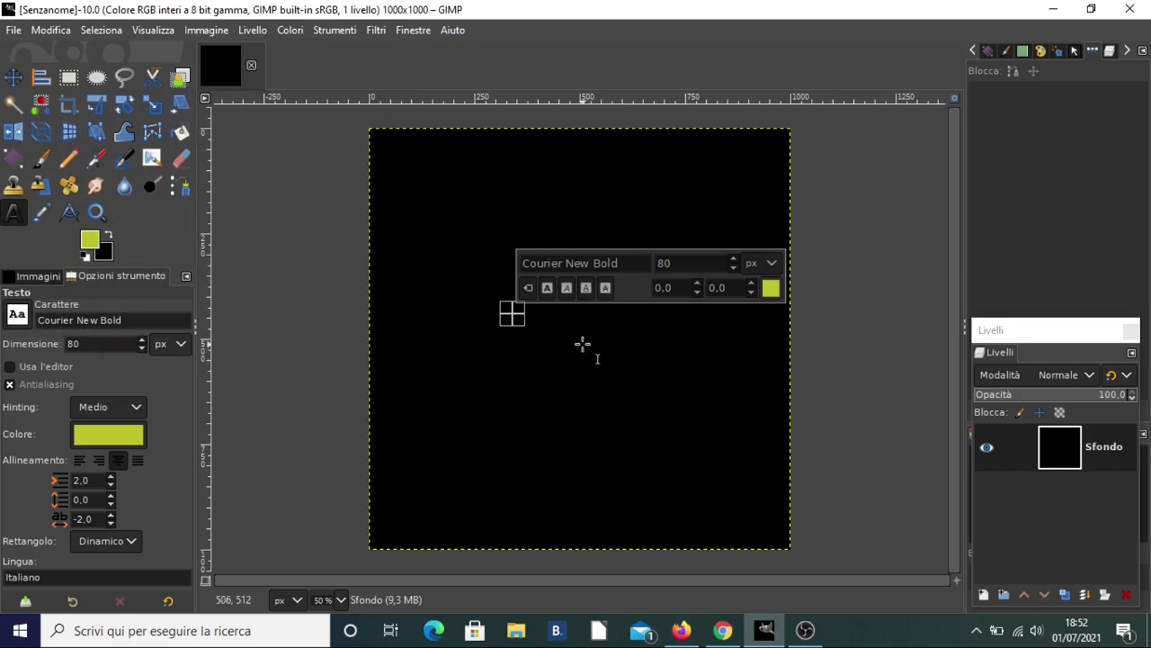
# Type the text 'VERO EROE' and select all of it
pyautogui.write('V')
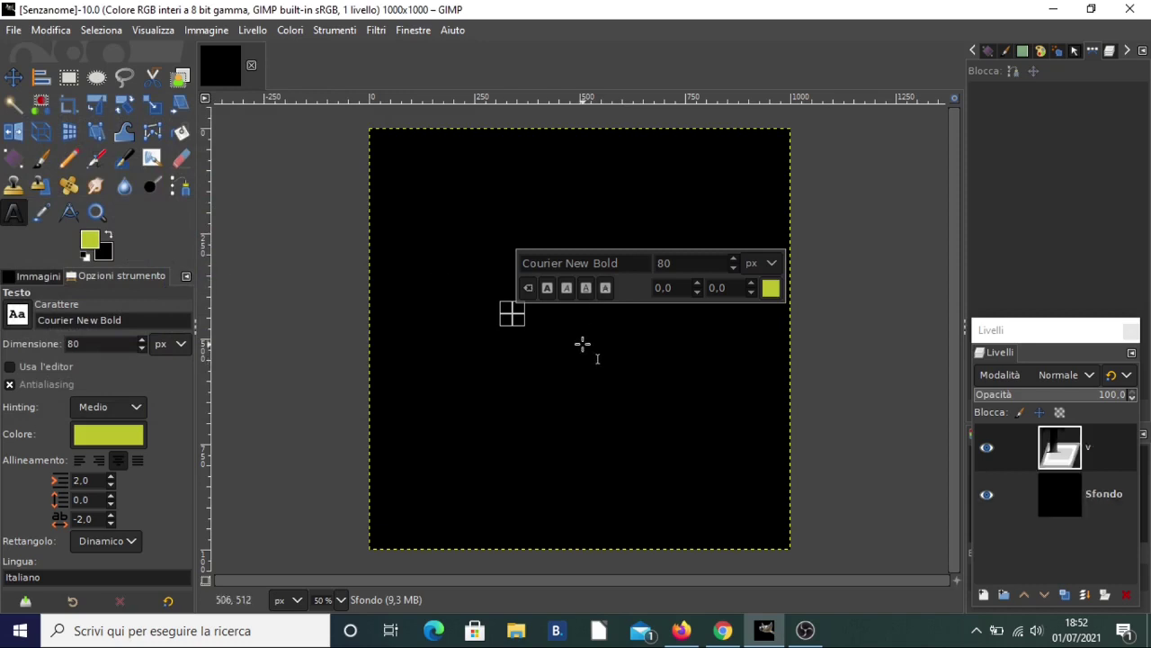
pyautogui.press('BackSpace')
pyautogui.write('VE')
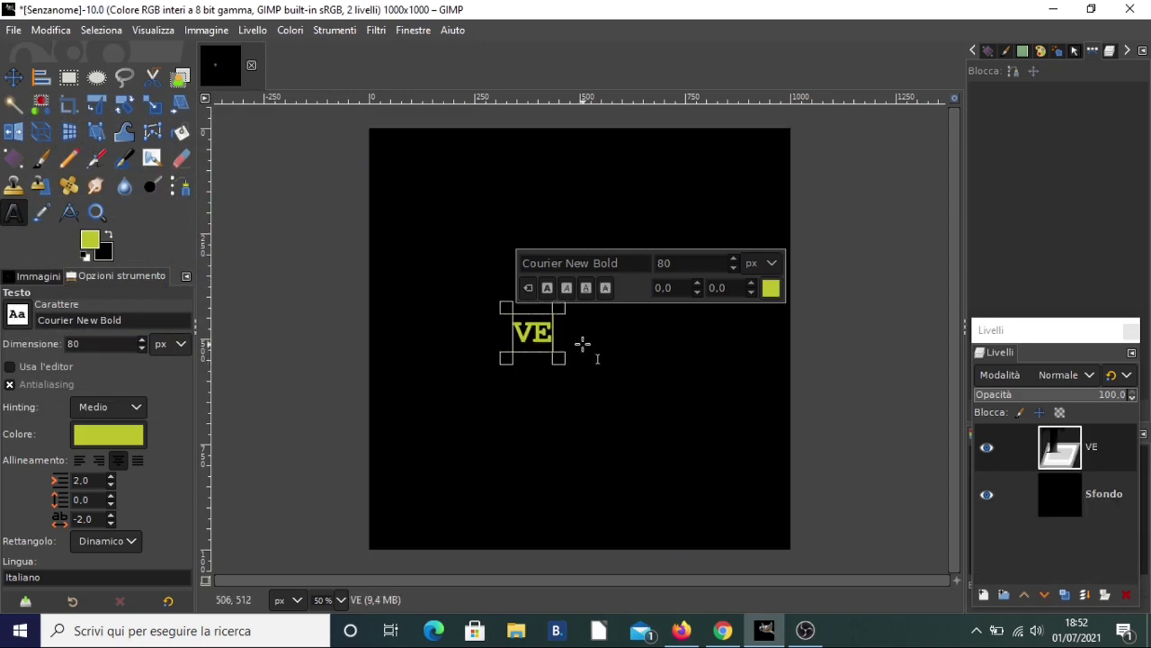
pyautogui.write('RO ')
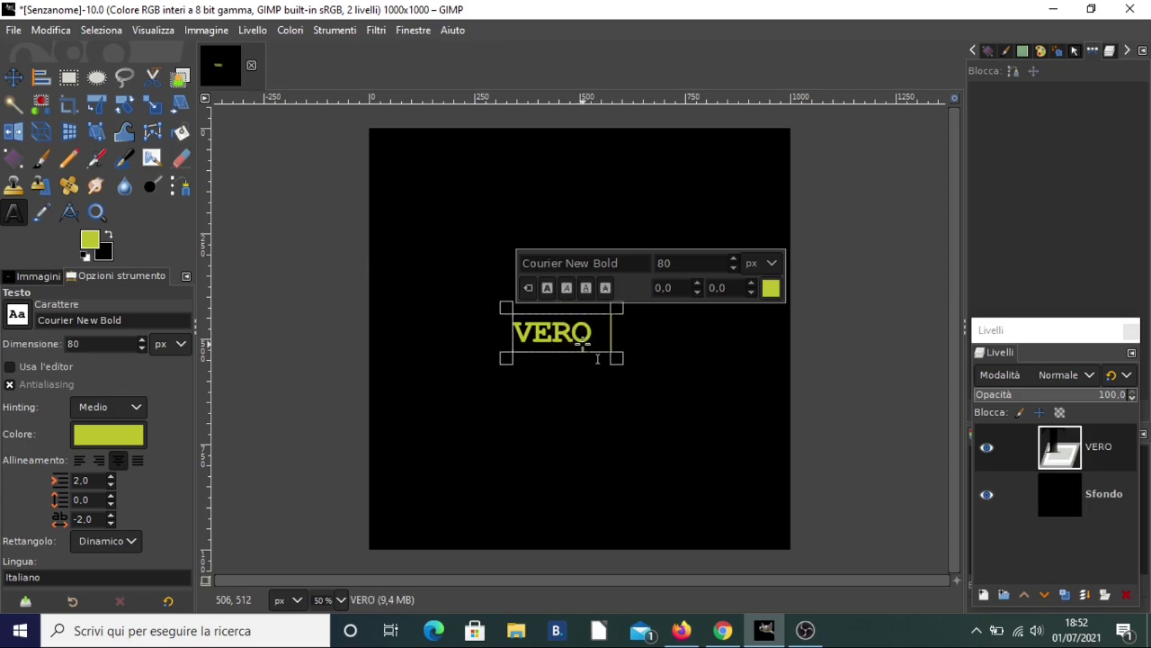
pyautogui.write('EROE')
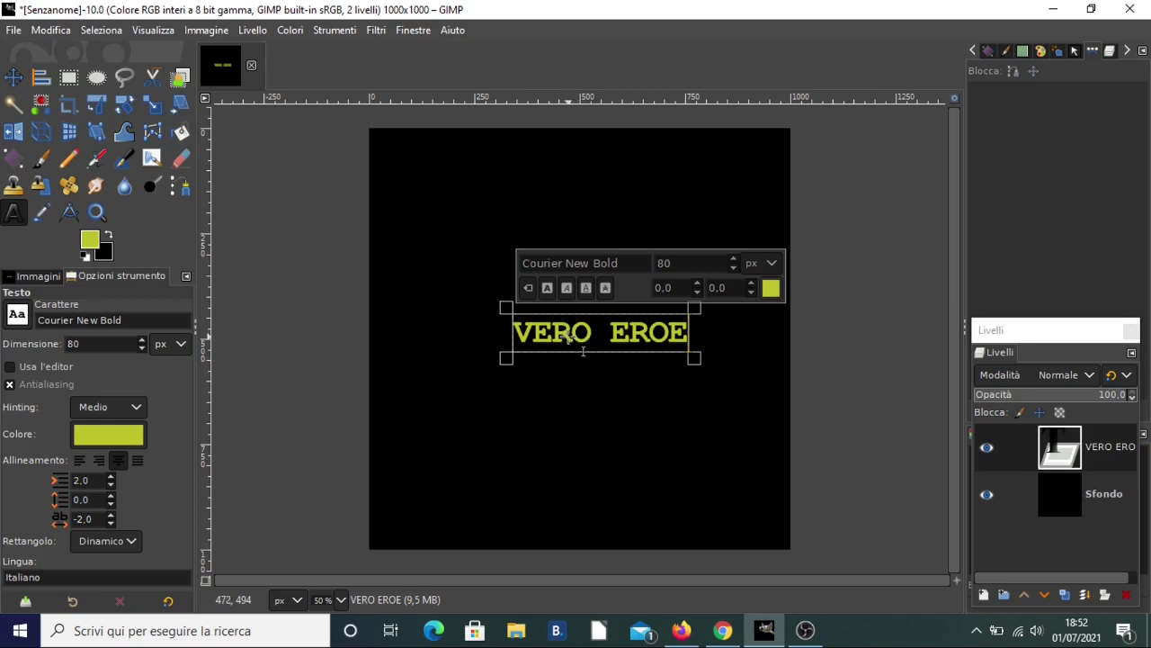
pyautogui.hotkey('ctrl', 'a')
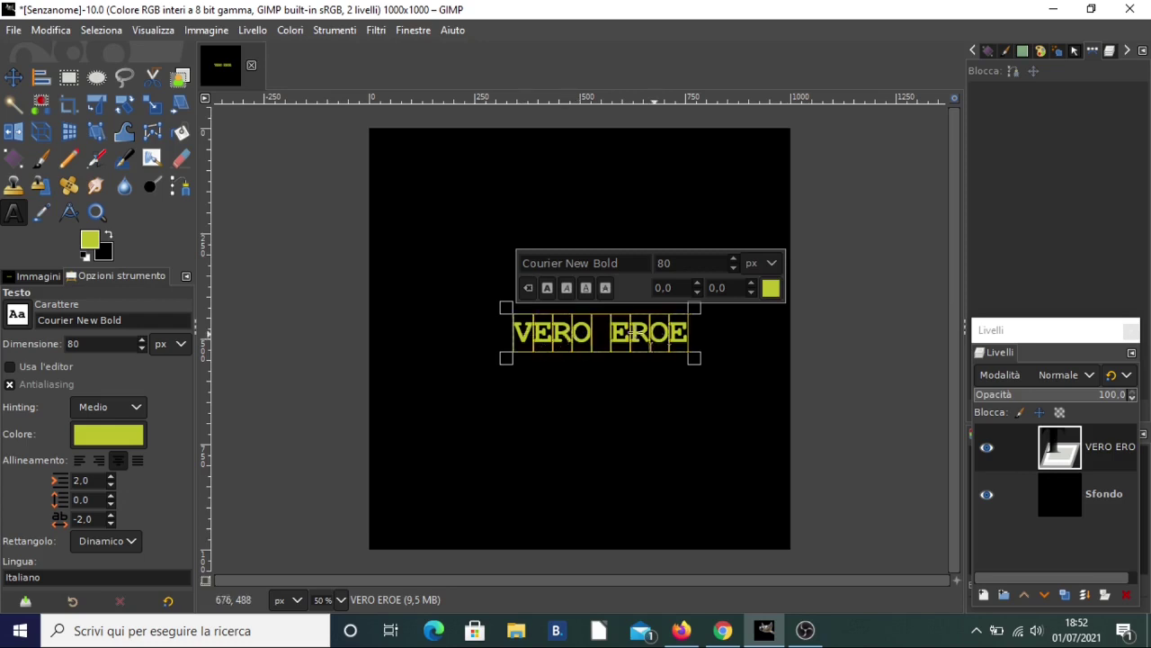
# Try the 8514fix font on the text, then switch it to Arial
pyautogui.click(16, 314)
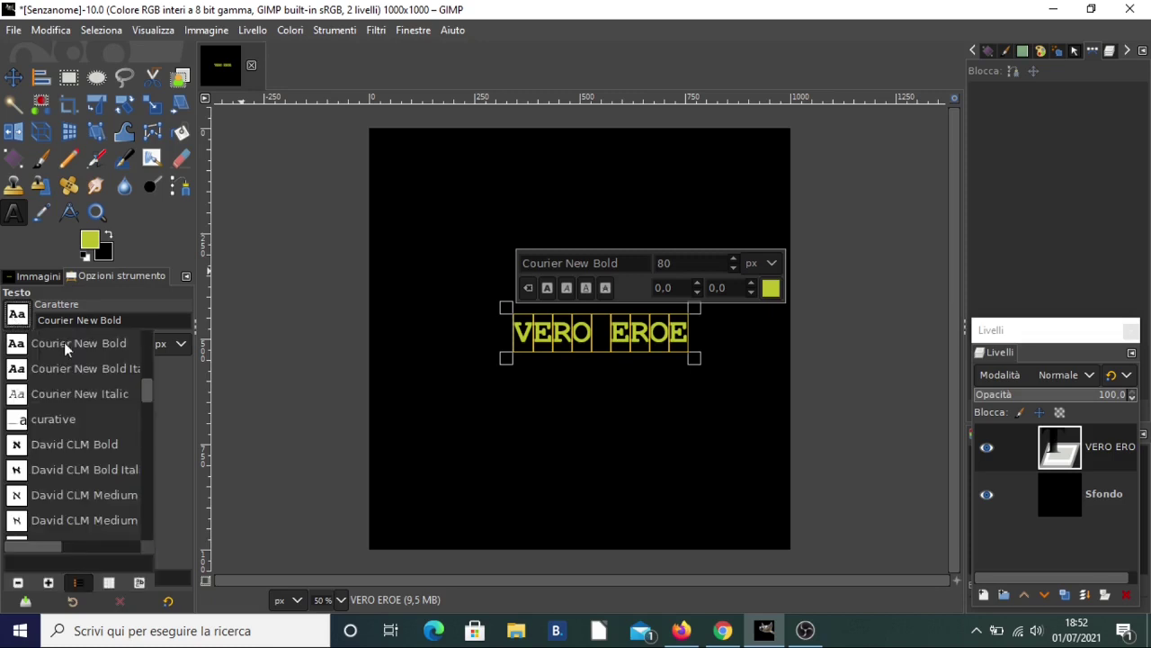
pyautogui.moveTo(146, 391)
pyautogui.mouseDown()
pyautogui.moveTo(137, 376)
pyautogui.moveTo(153, 318)
pyautogui.mouseUp()
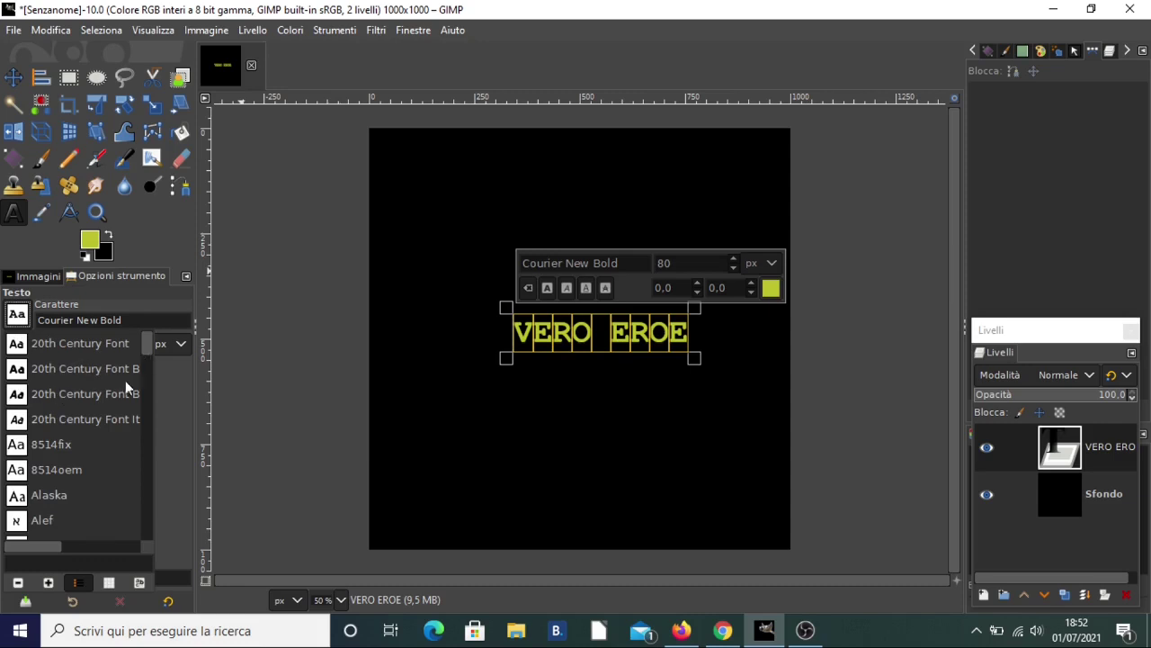
pyautogui.click(94, 441)
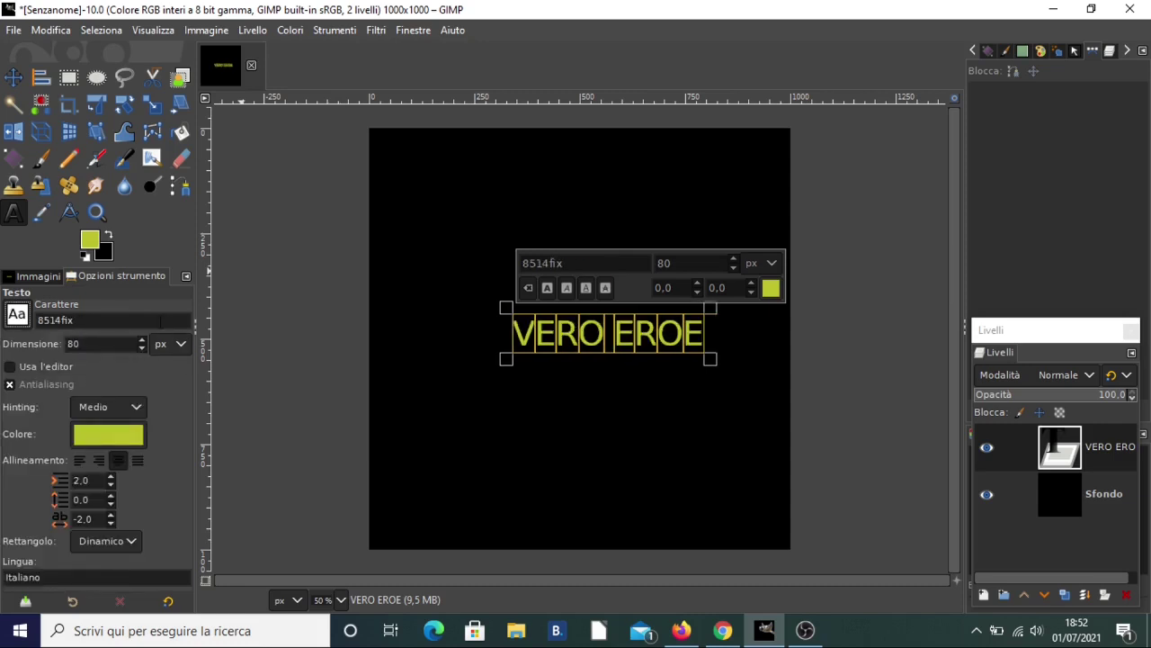
pyautogui.click(16, 314)
pyautogui.scroll(-2, 85, 398)
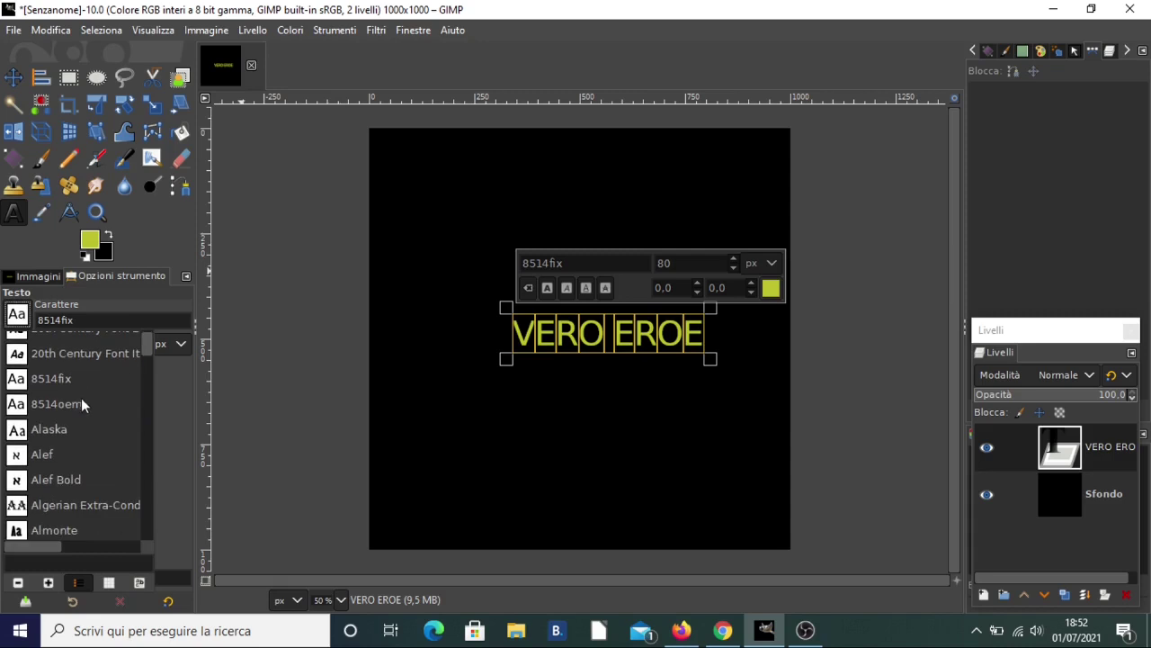
pyautogui.scroll(-1, 57, 472)
pyautogui.scroll(-3, 57, 471)
pyautogui.scroll(-3, 57, 471)
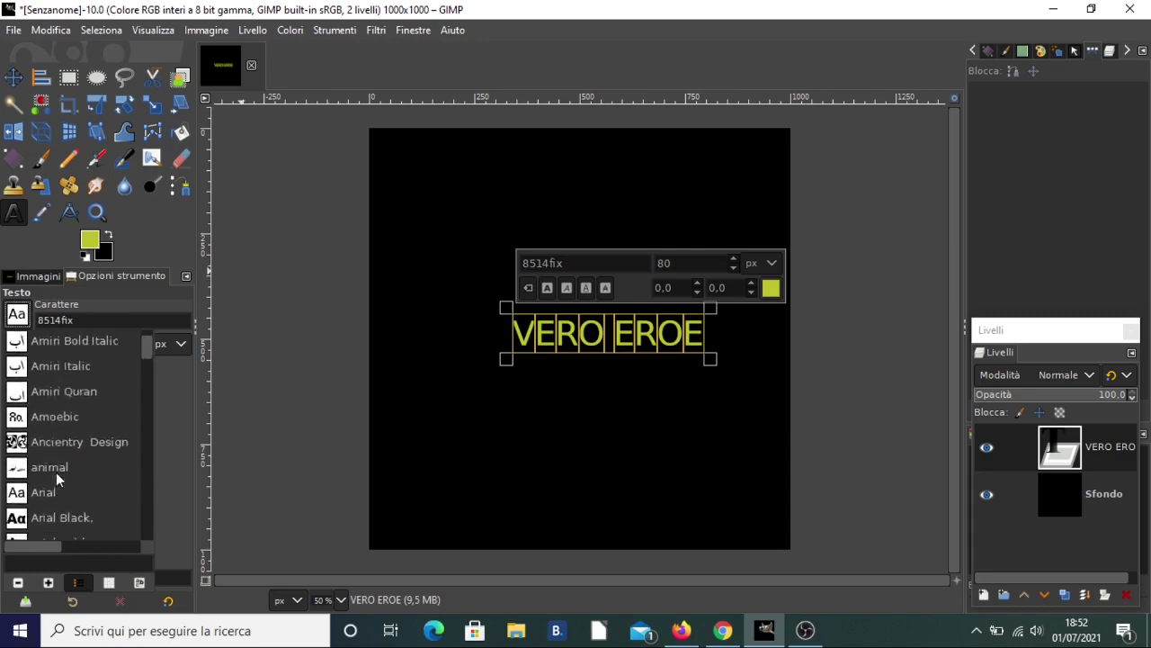
pyautogui.scroll(-1, 60, 486)
pyautogui.click(42, 457)
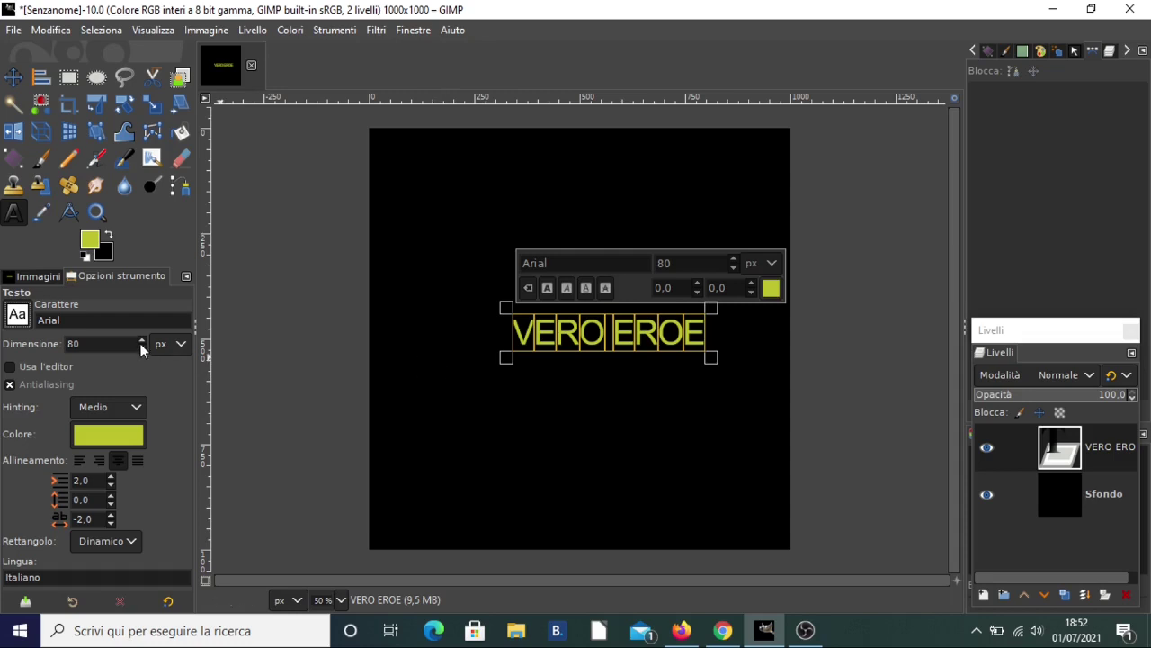
# Try Arial Bold Italic and its Condensed variant, settling on Arial Heavy
pyautogui.click(25, 315)
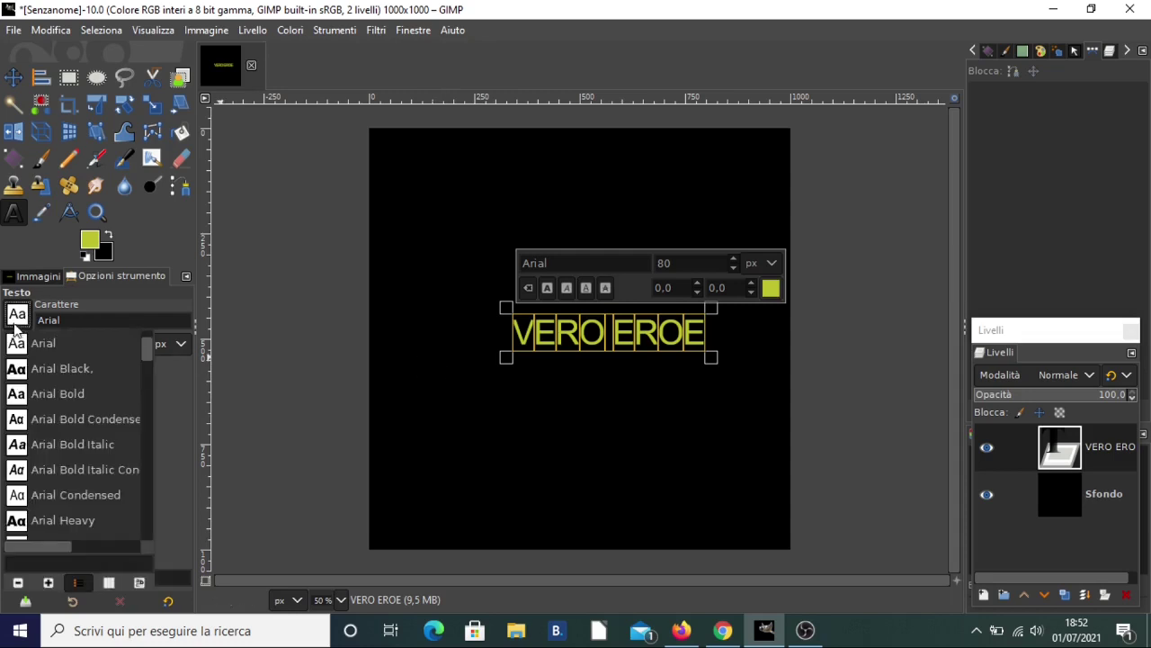
pyautogui.click(86, 456)
pyautogui.click(17, 313)
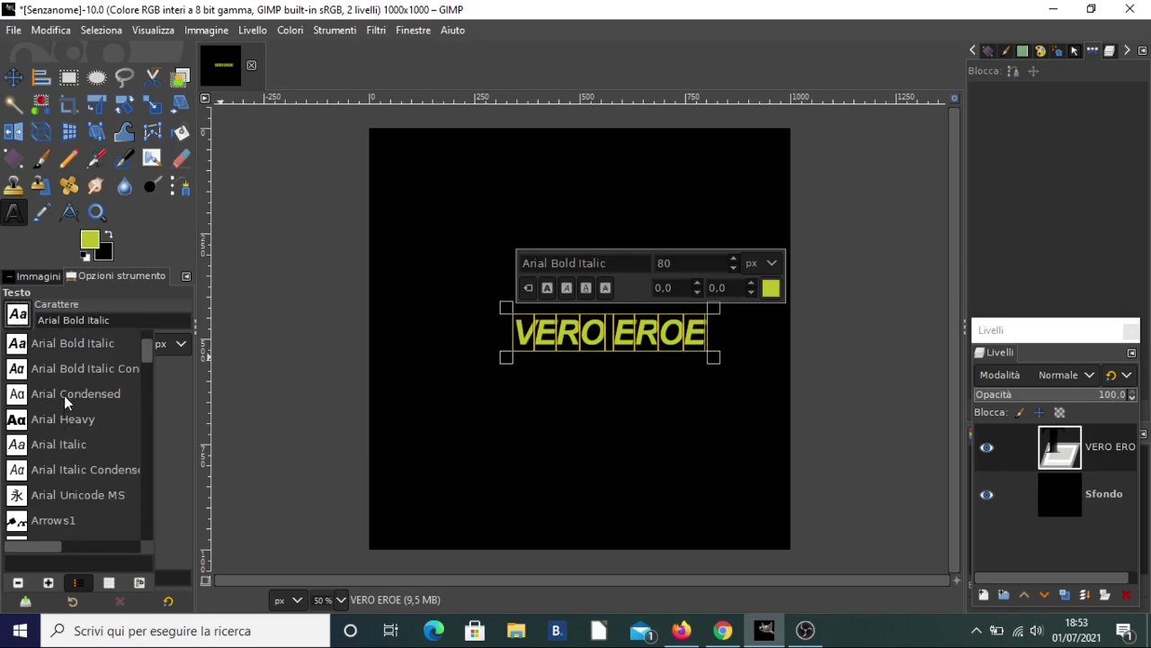
pyautogui.click(67, 368)
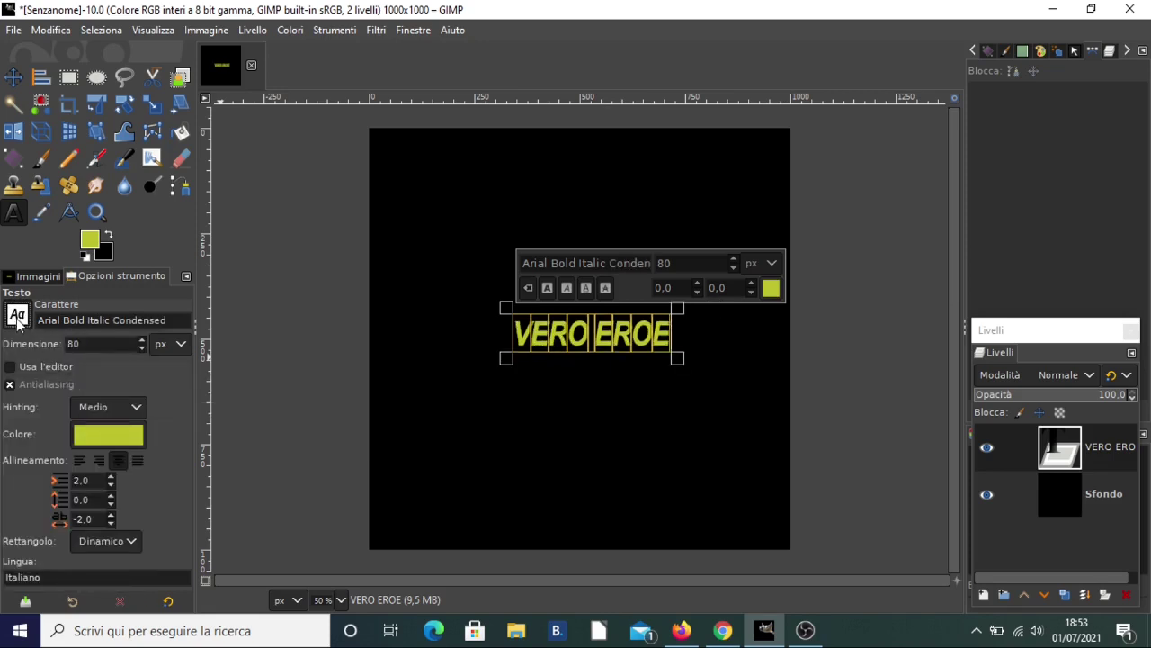
pyautogui.click(17, 316)
pyautogui.click(67, 393)
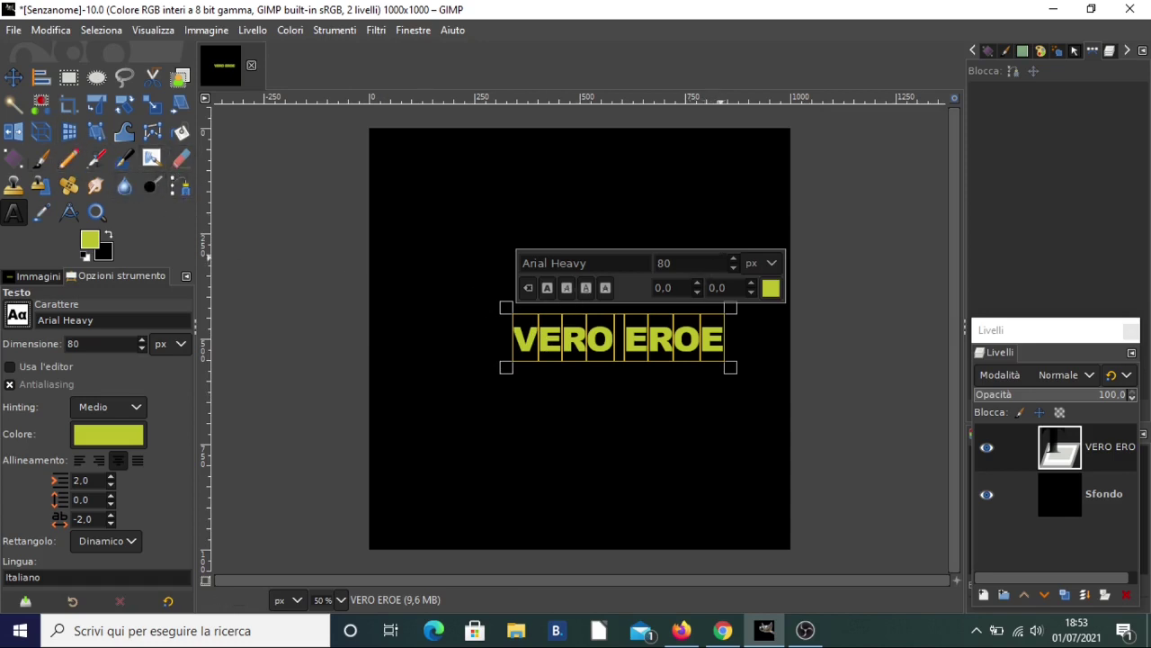
# Bump the text size to 89 and move the text to the canvas's left edge
pyautogui.click(733, 258)
pyautogui.click(734, 258)
pyautogui.click(734, 258)
pyautogui.click(734, 259)
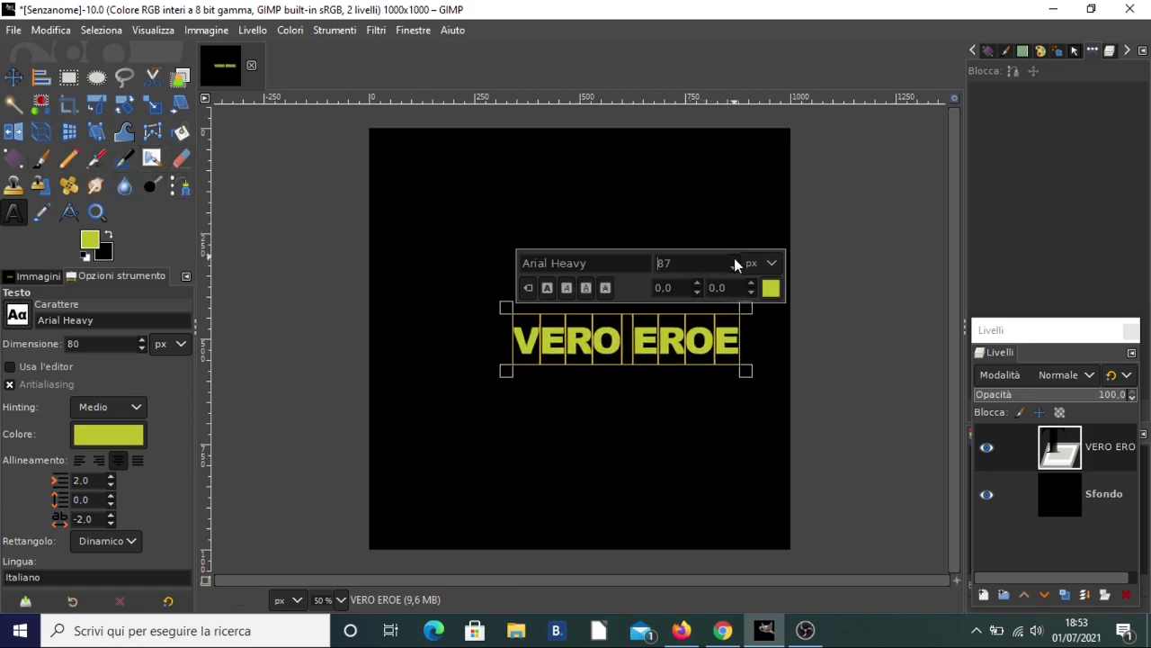
pyautogui.click(14, 79)
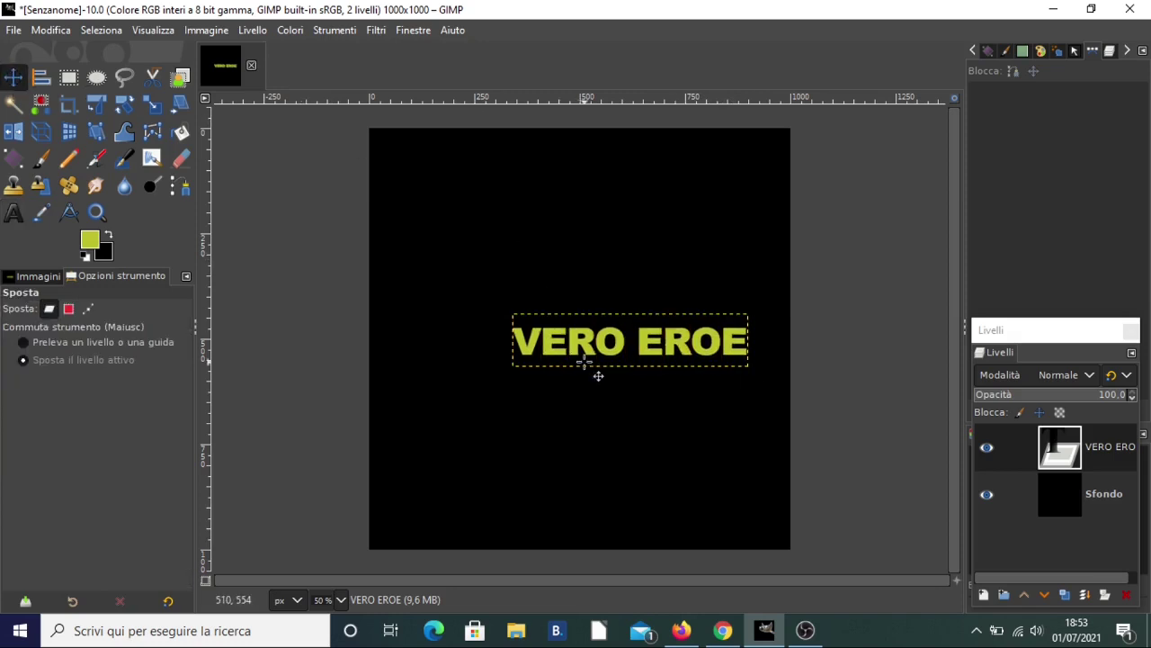
pyautogui.moveTo(603, 358); pyautogui.dragTo(457, 349)
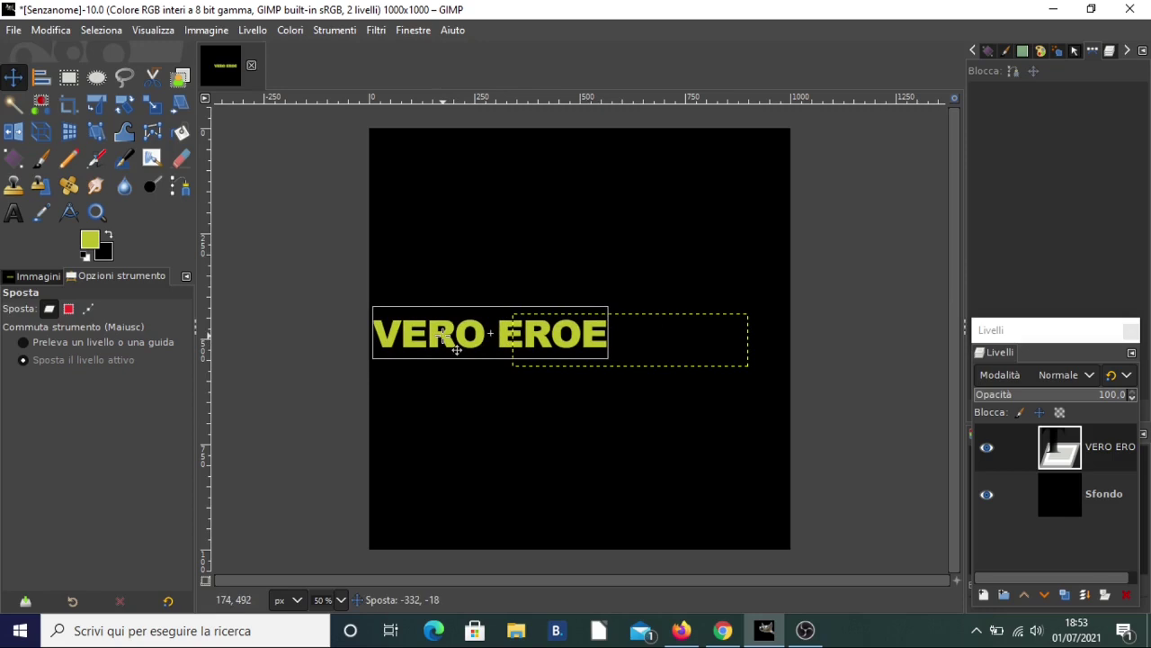
pyautogui.moveTo(457, 350); pyautogui.dragTo(457, 350)
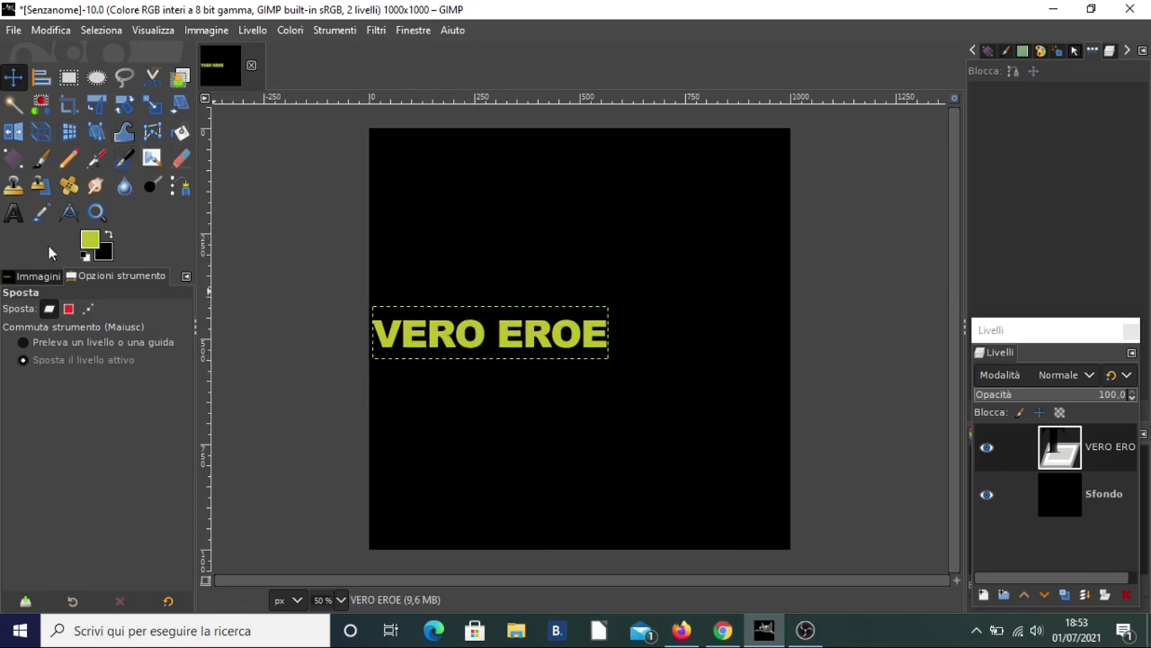
# Reselect all the VERO EROE text and adjust its font size to 156 px
pyautogui.click(18, 218)
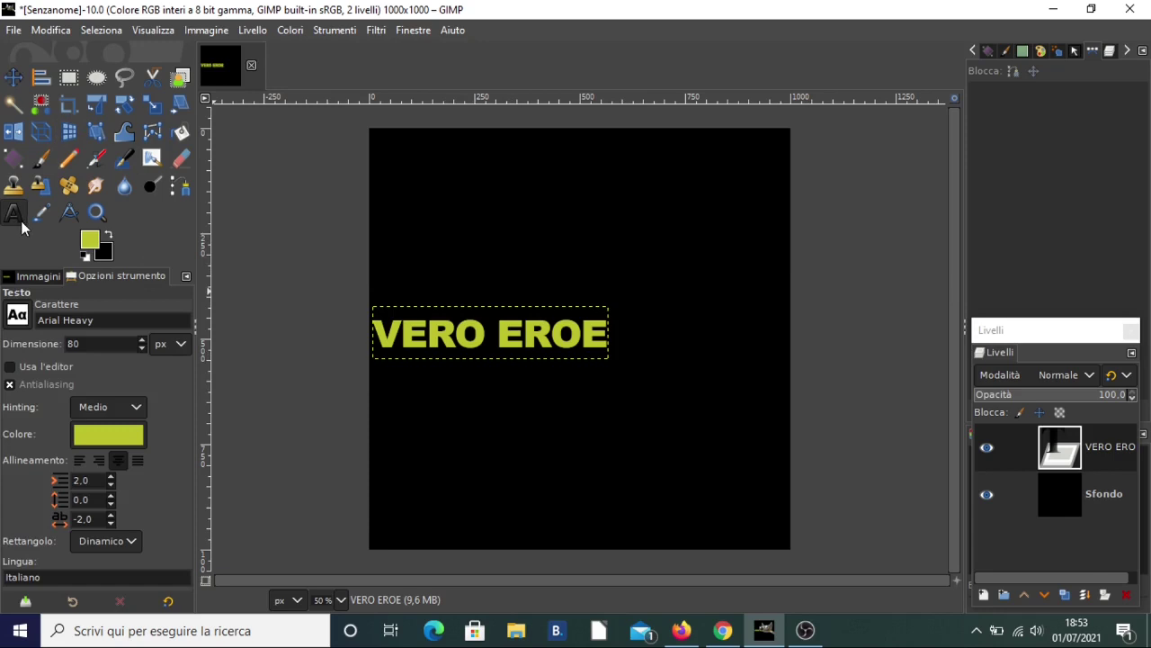
pyautogui.click(423, 353)
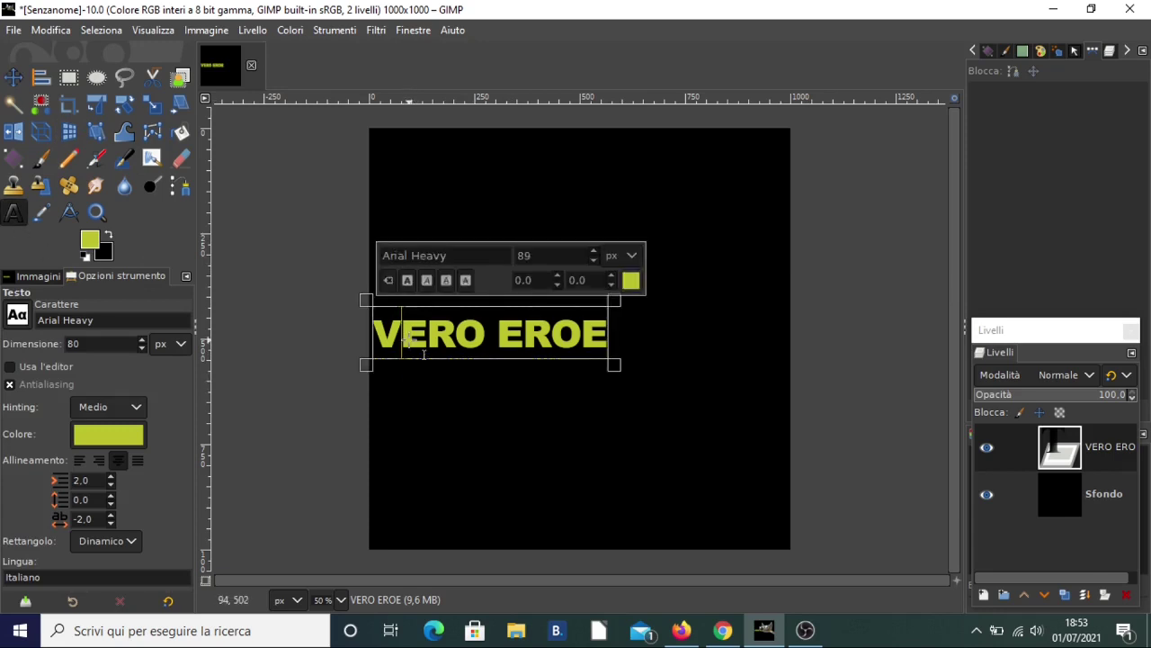
pyautogui.hotkey('ctrl', 'a')
pyautogui.click(595, 251)
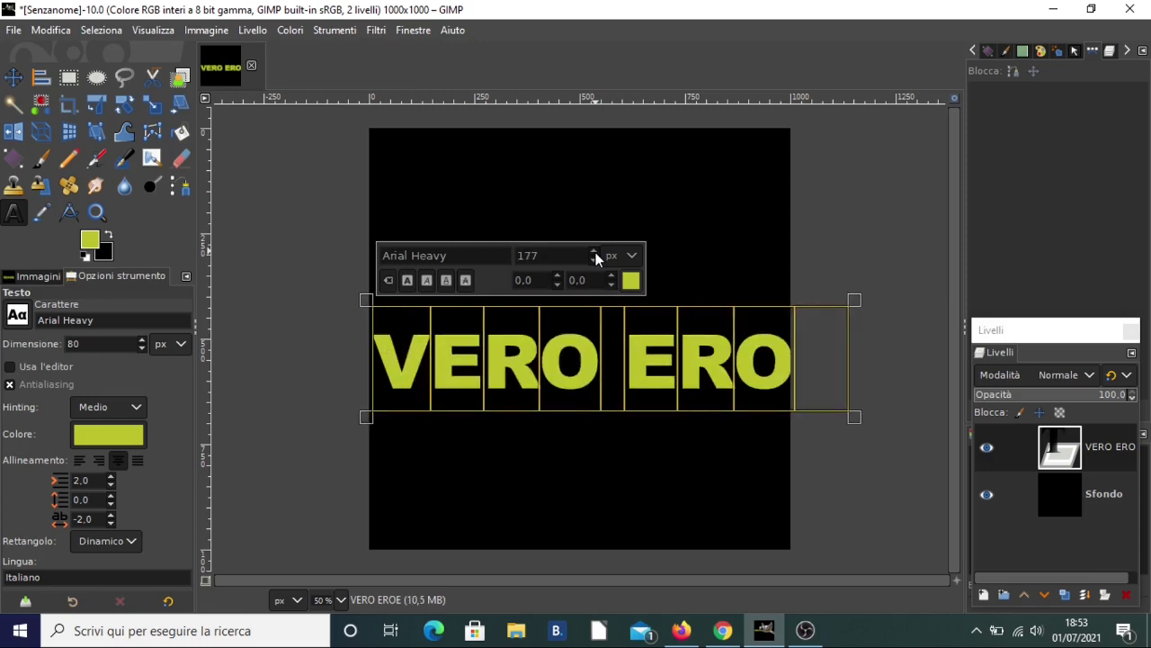
pyautogui.click(594, 261)
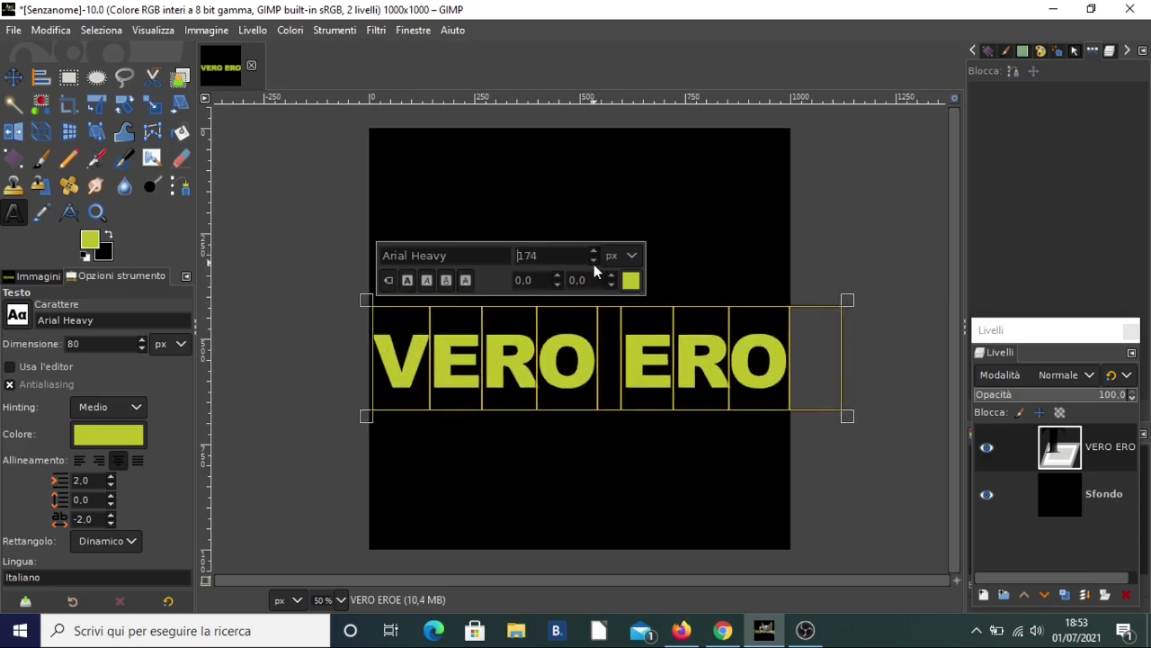
pyautogui.click(594, 264)
pyautogui.click(593, 264)
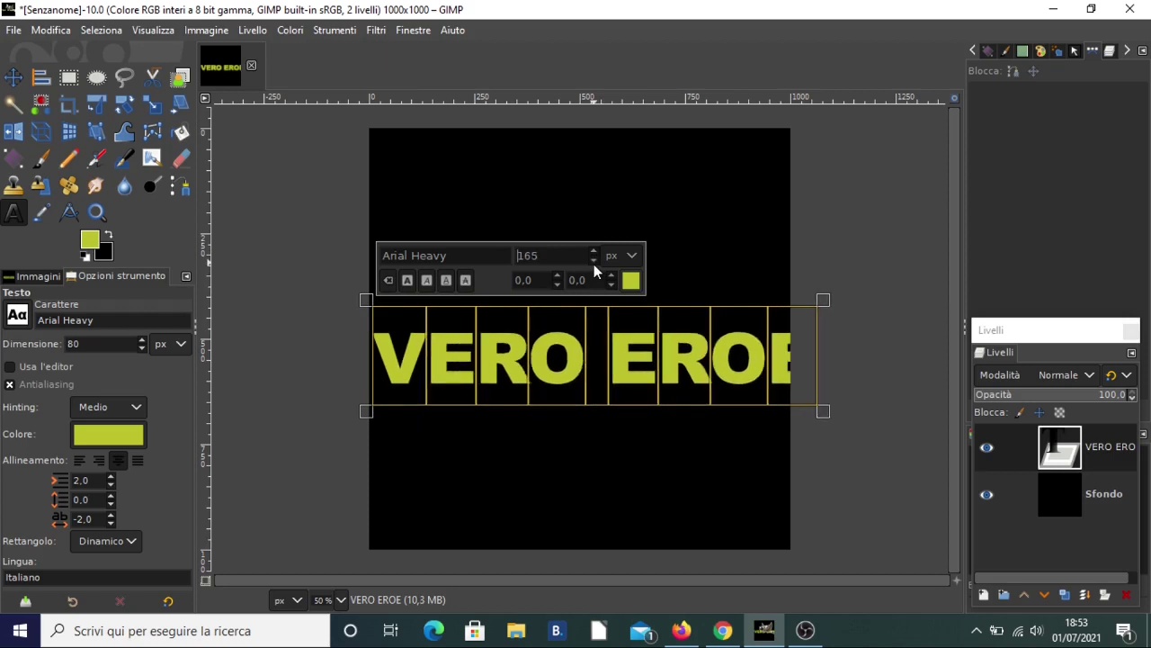
pyautogui.click(593, 263)
pyautogui.click(593, 264)
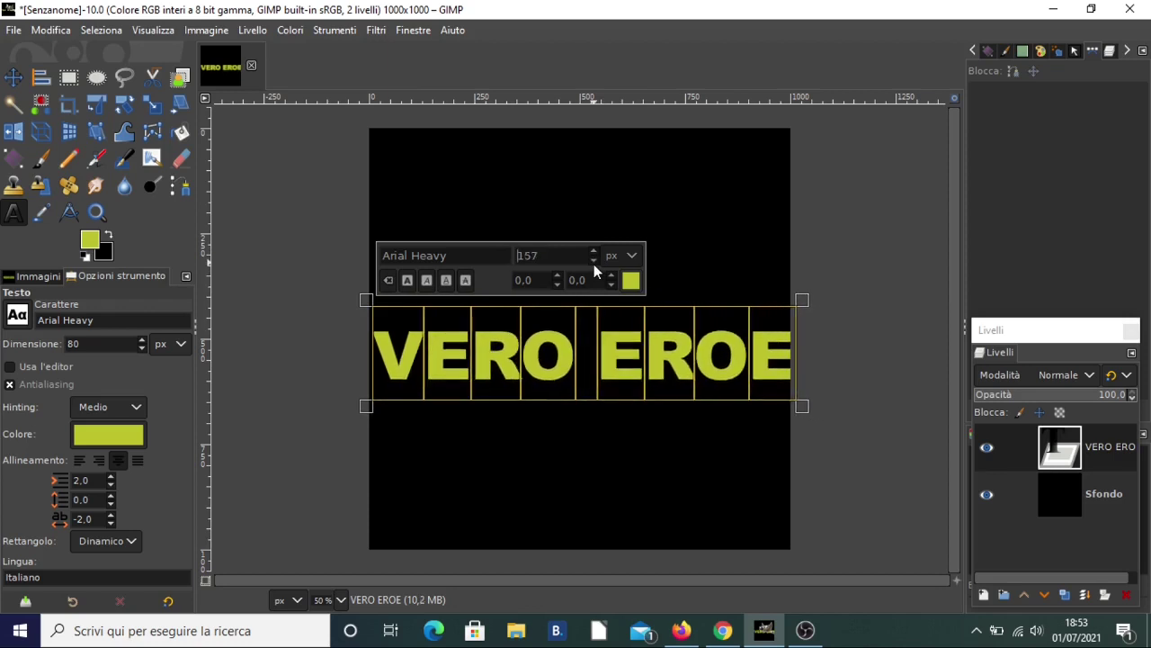
pyautogui.click(593, 263)
pyautogui.click(594, 252)
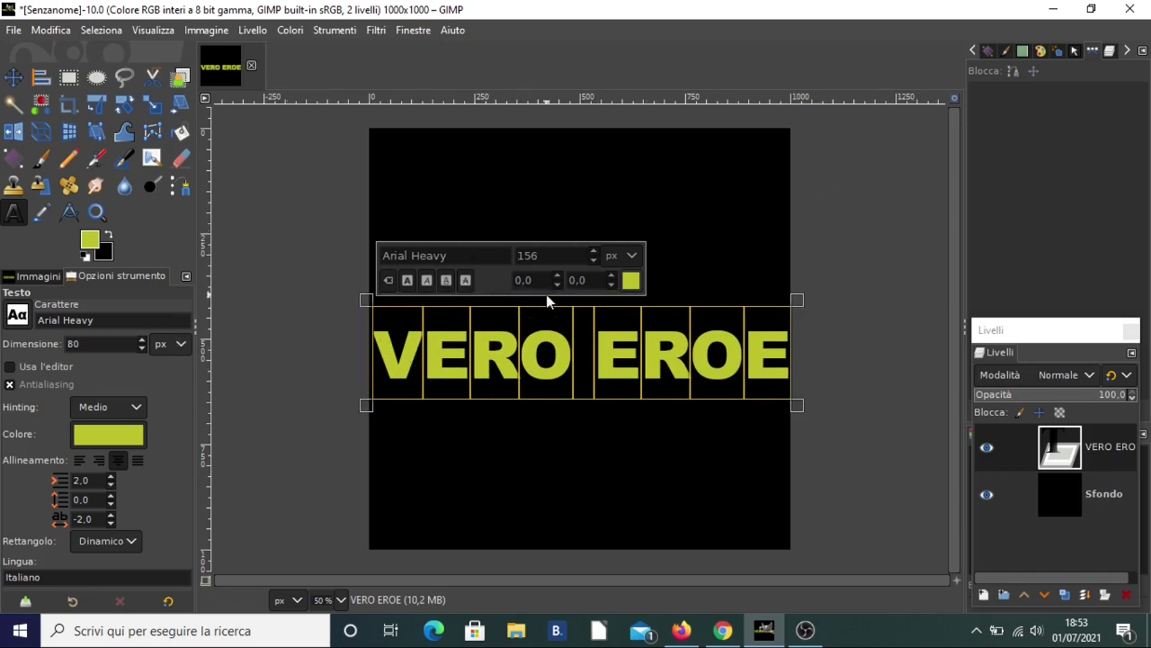
pyautogui.click(14, 79)
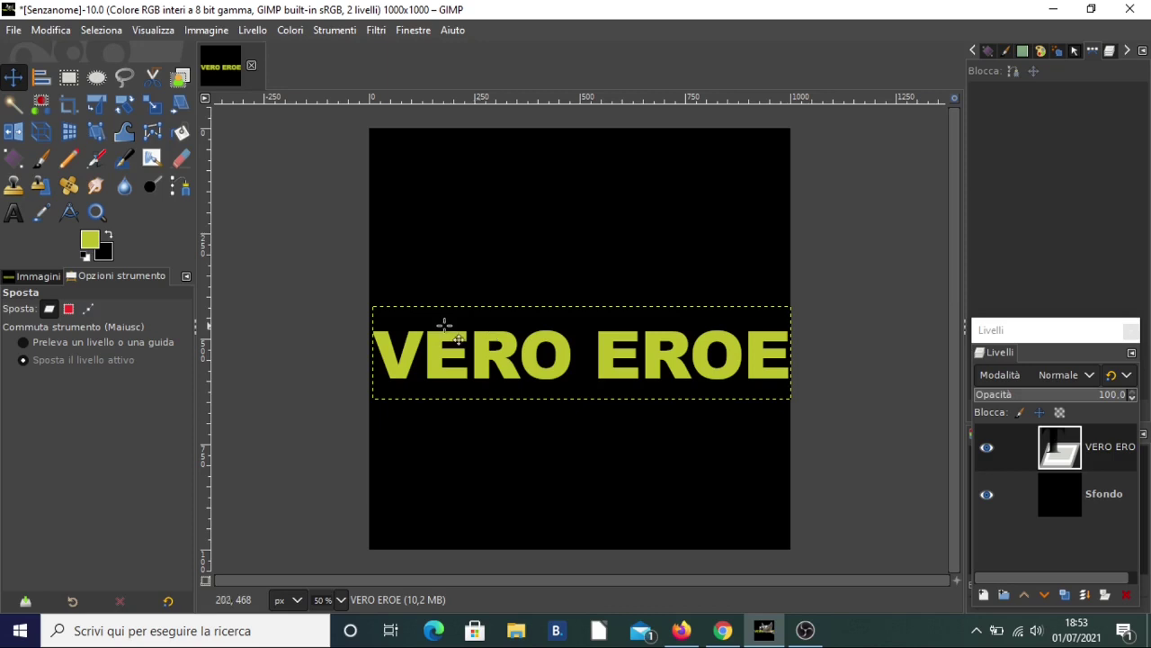
# Align the text layer to the horizontal and vertical centre of the image
pyautogui.click(41, 79)
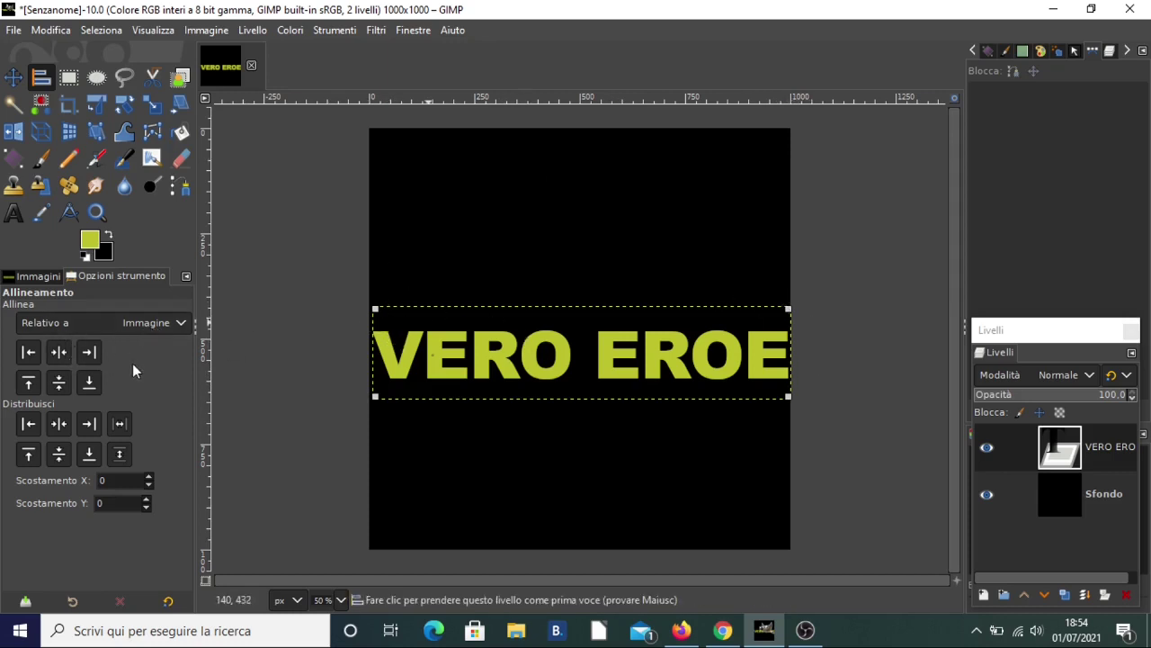
pyautogui.click(57, 352)
pyautogui.click(58, 382)
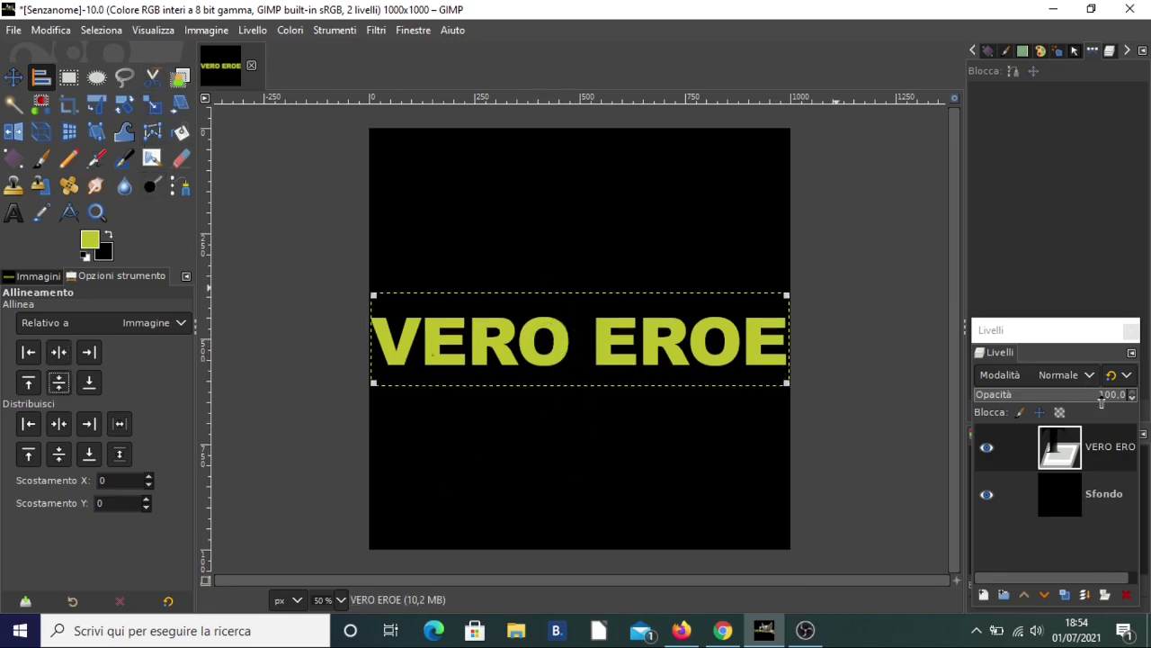
# Rotate the VERO EROE layer by an angle of exactly -90° in the Ruota dialog
pyautogui.click(123, 106)
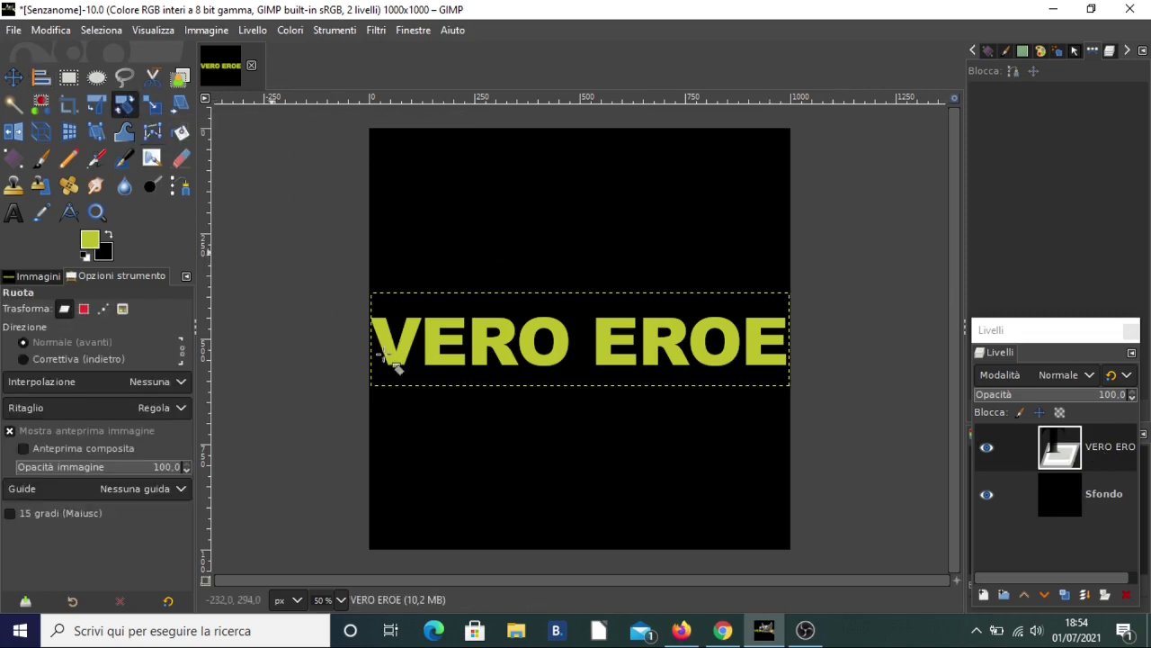
pyautogui.moveTo(432, 343); pyautogui.dragTo(582, 491)
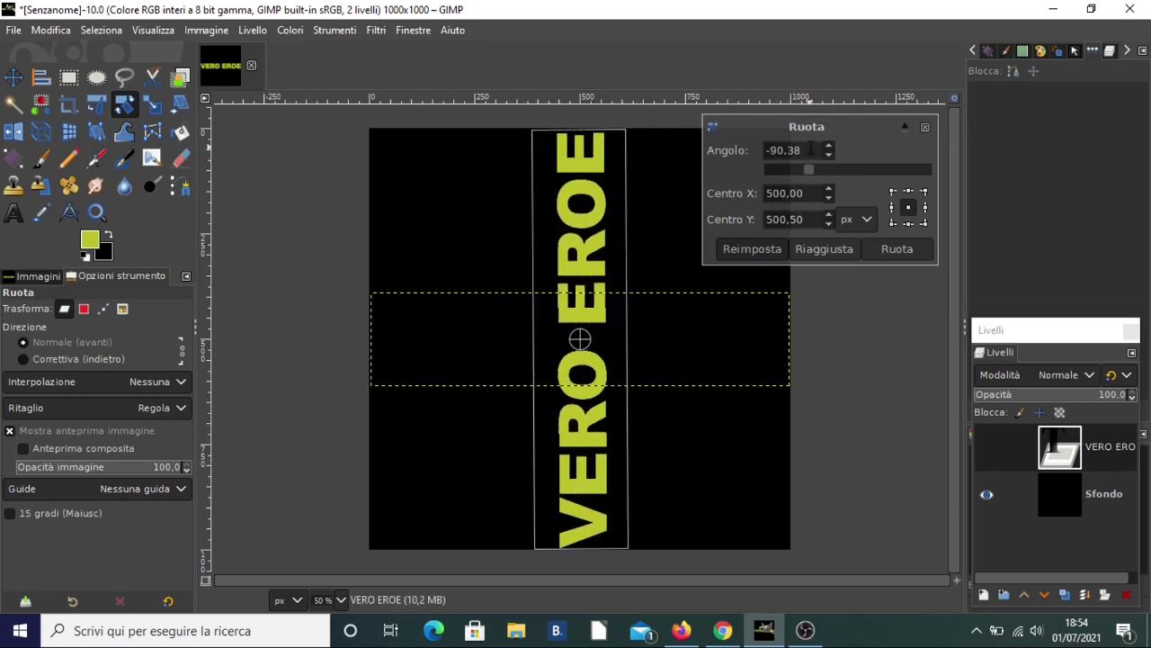
pyautogui.click(810, 149)
pyautogui.moveTo(814, 150); pyautogui.dragTo(786, 150)
pyautogui.press('BackSpace')
pyautogui.press('Return')
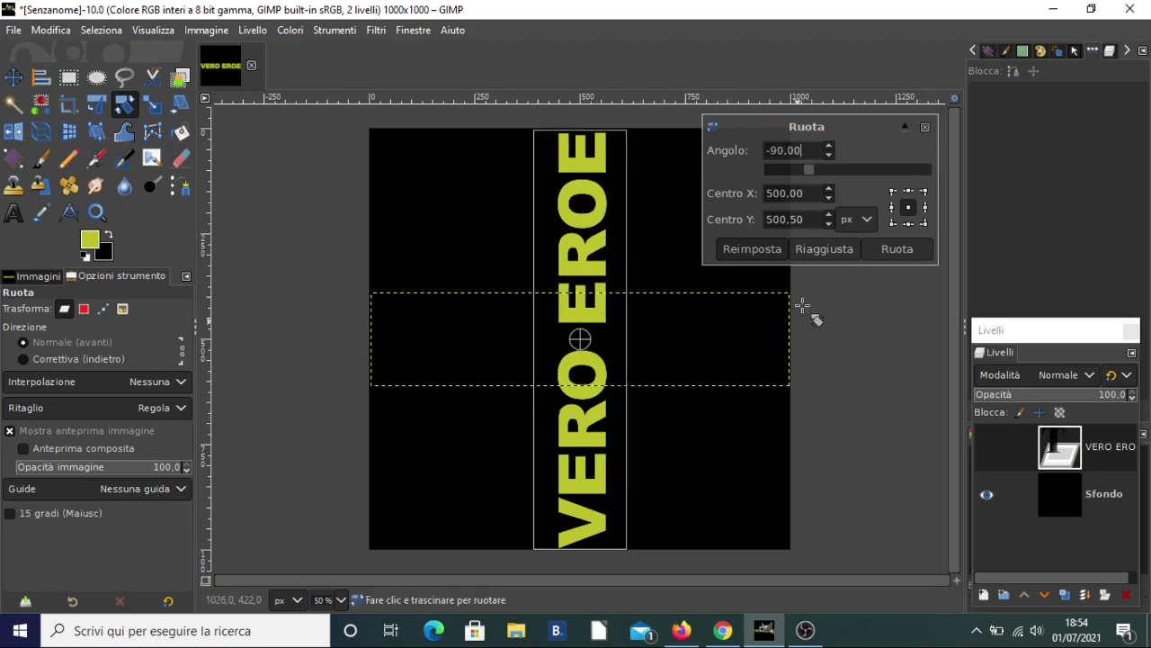
pyautogui.click(917, 250)
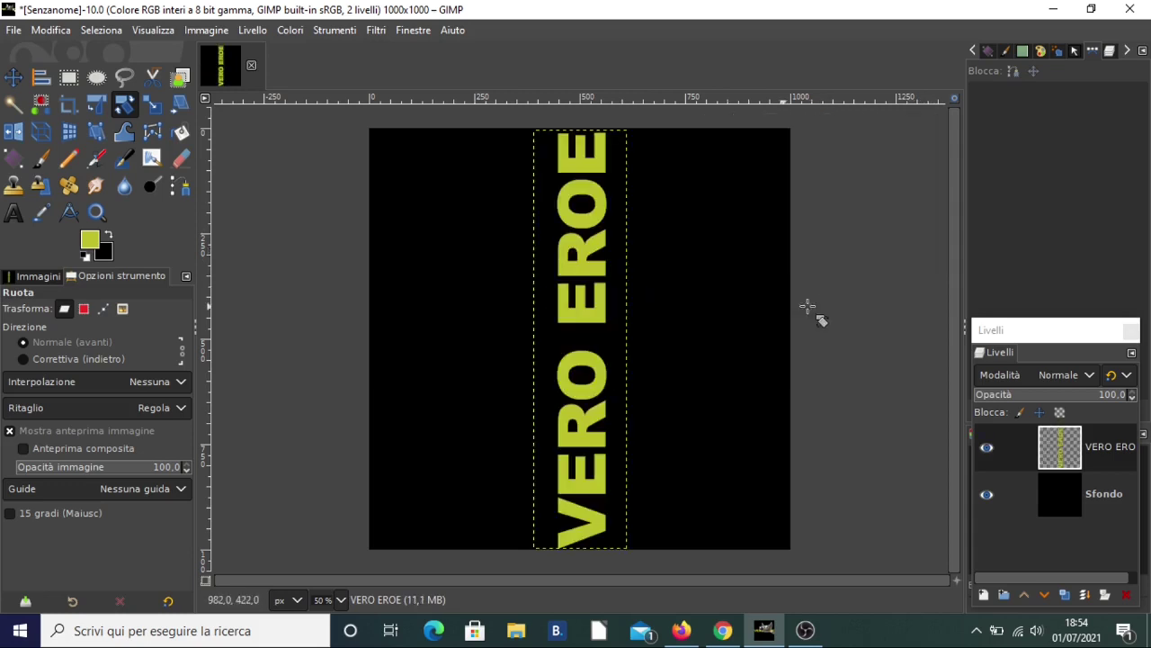
# Duplicate the vertical VERO EROE layer repeatedly and select all copies as align targets
pyautogui.click(1108, 446)
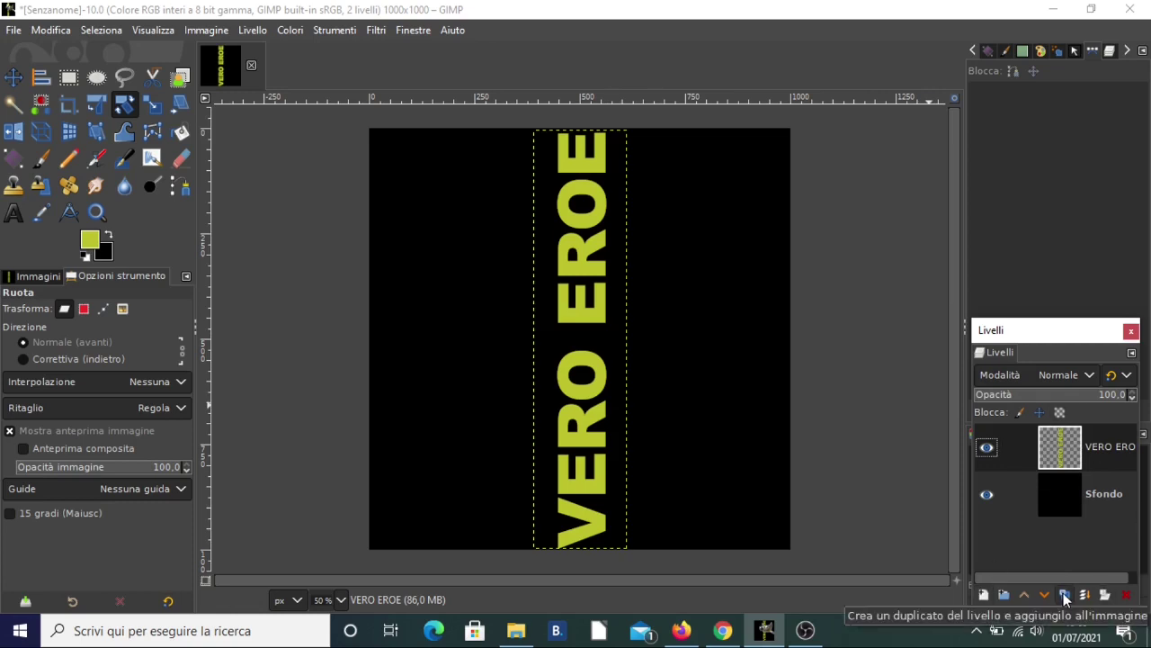
pyautogui.click(1066, 595)
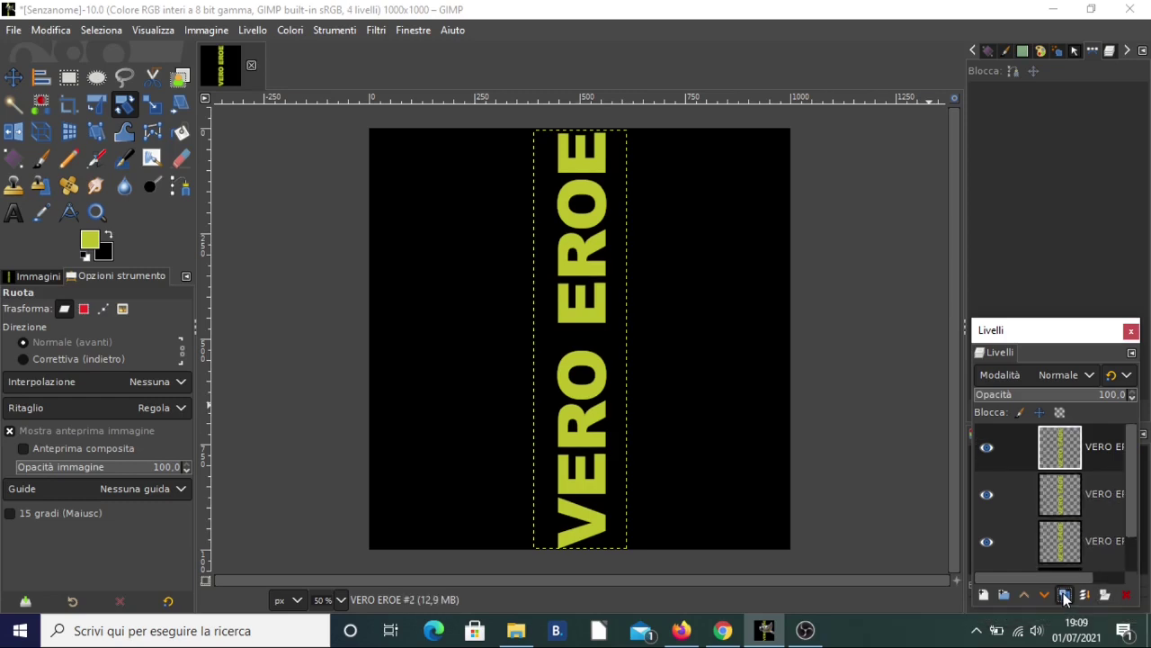
pyautogui.click(1066, 595)
pyautogui.click(1065, 596)
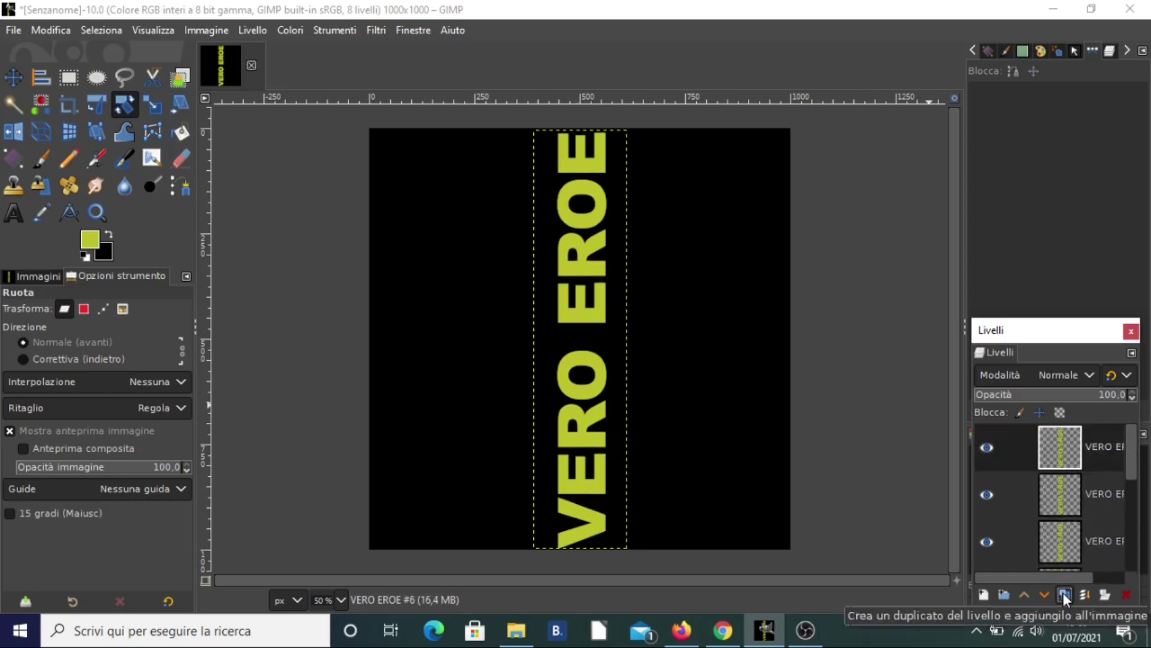
pyautogui.click(1066, 596)
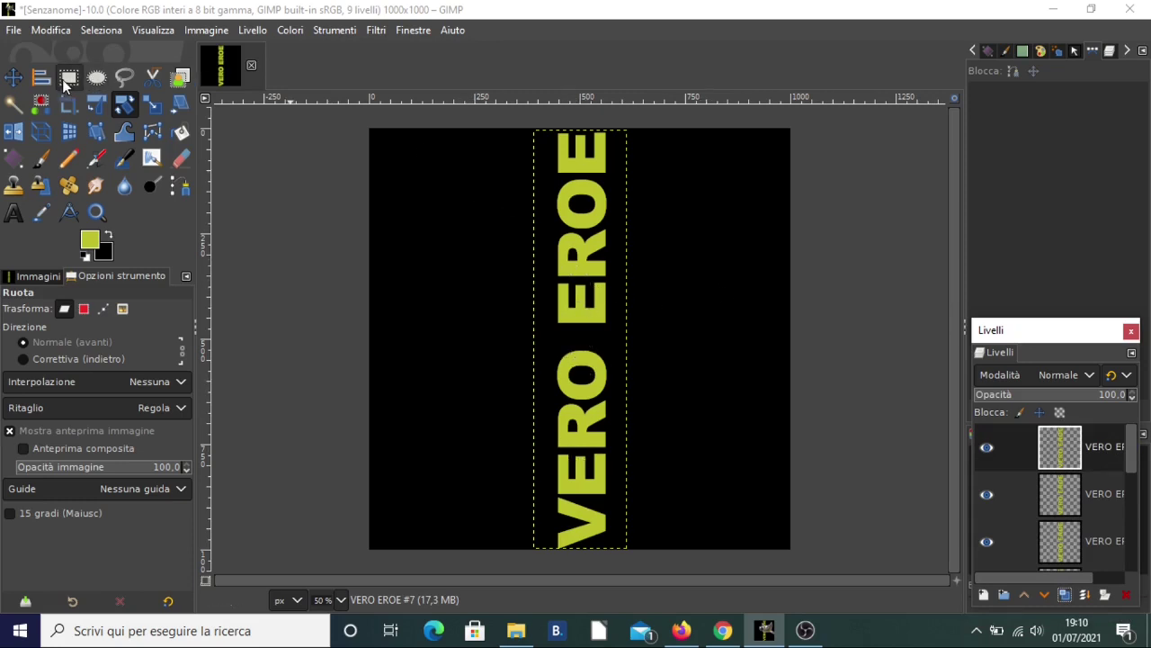
pyautogui.click(42, 78)
pyautogui.moveTo(521, 116)
pyautogui.mouseDown()
pyautogui.moveTo(667, 528)
pyautogui.moveTo(653, 576)
pyautogui.mouseUp()
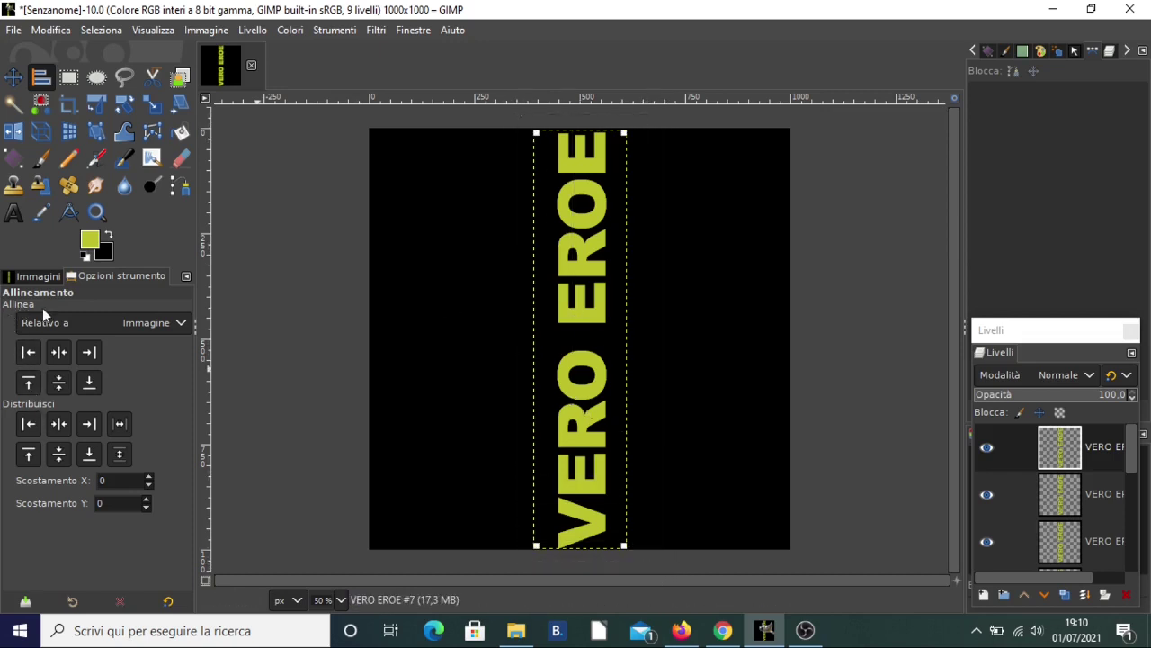
# Distribute the VERO EROE layers evenly across the canvas width
pyautogui.click(121, 426)
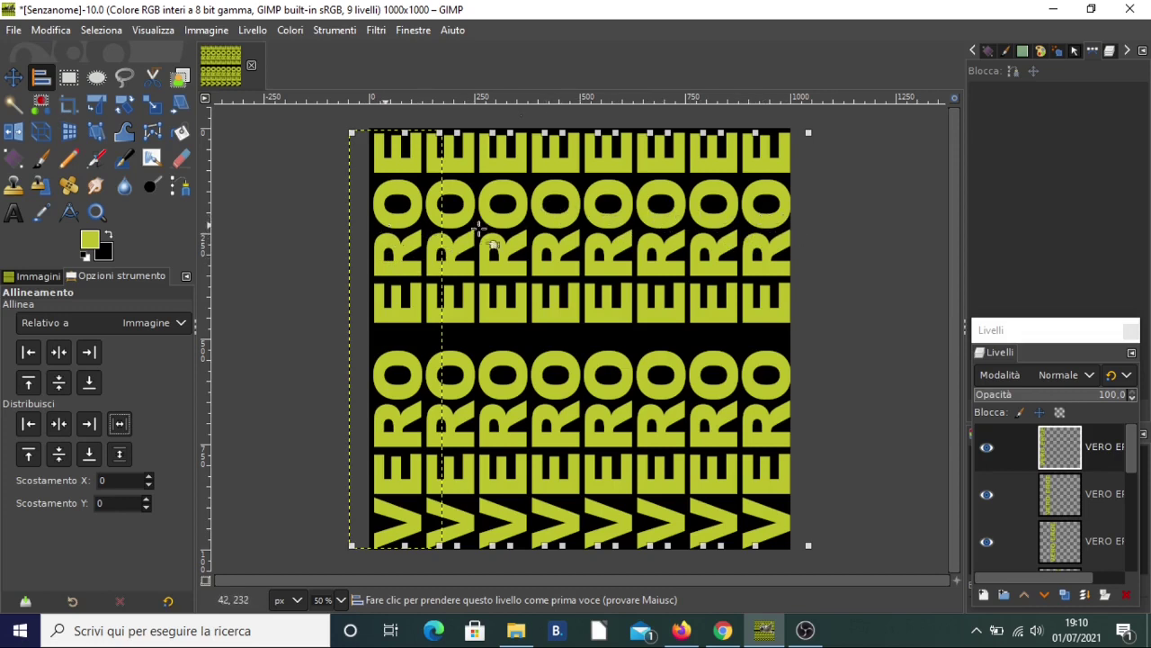
pyautogui.click(13, 78)
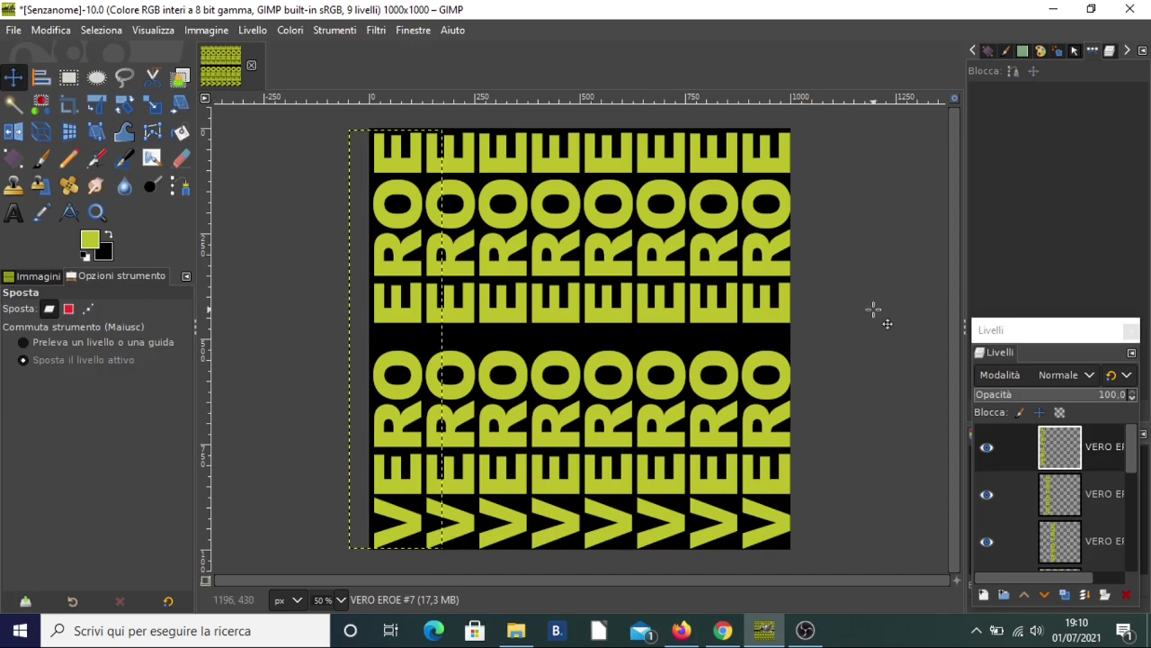
# Merge down the VERO EROE copies until they form one text layer
pyautogui.click(1106, 453)
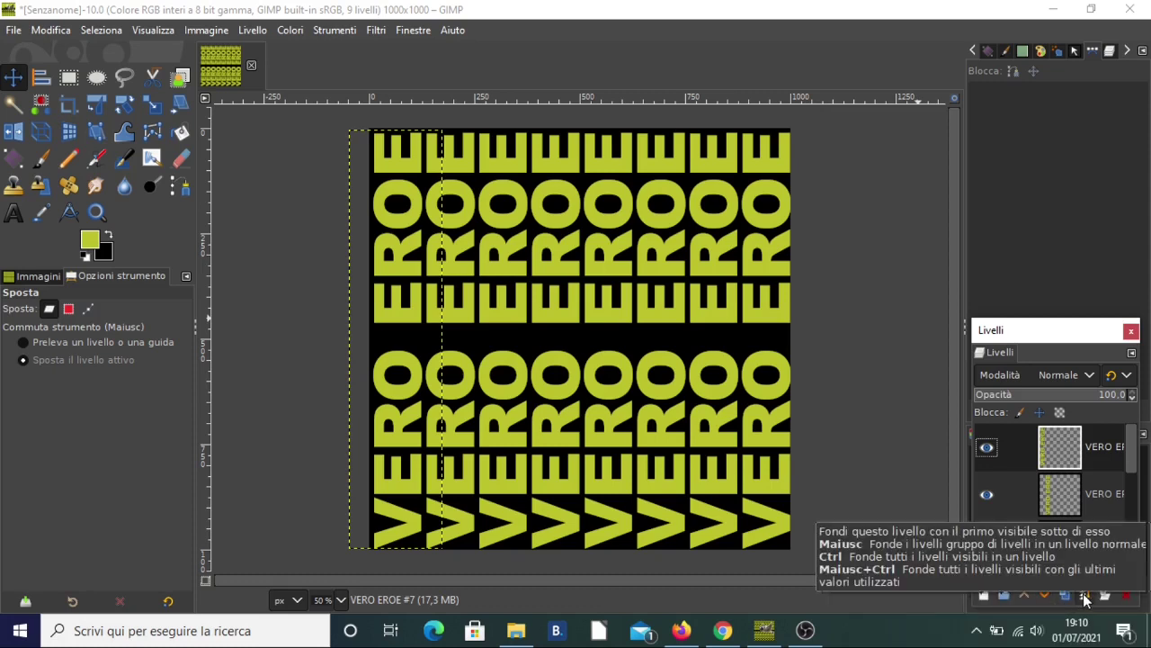
pyautogui.click(1086, 593)
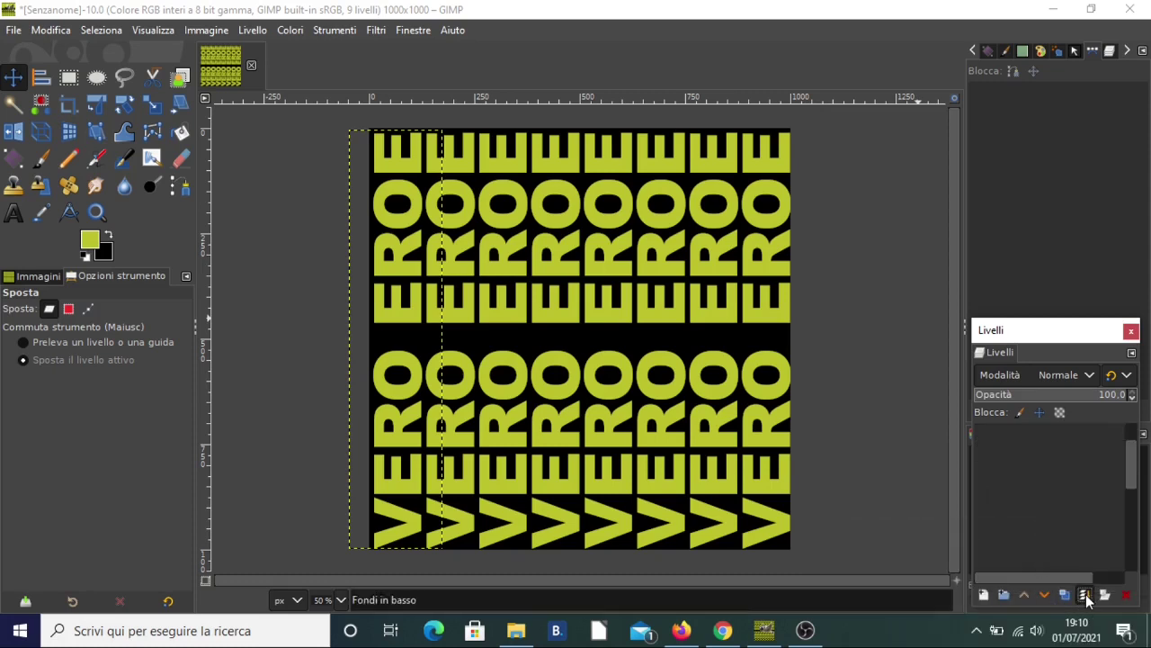
pyautogui.click(1085, 594)
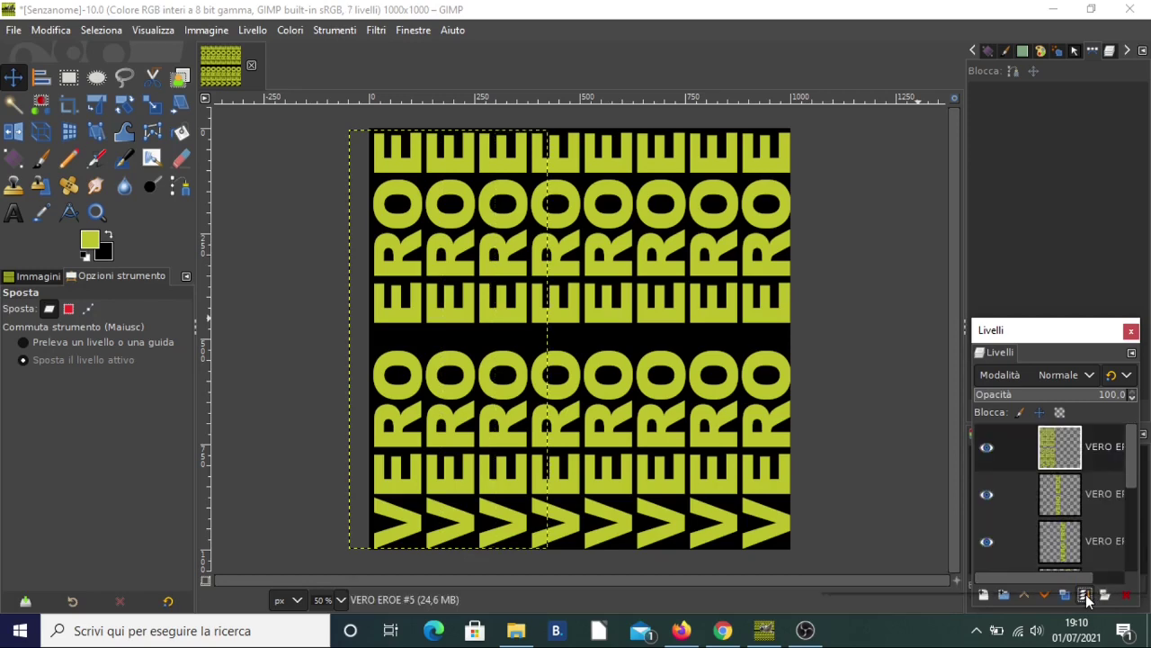
pyautogui.click(1086, 594)
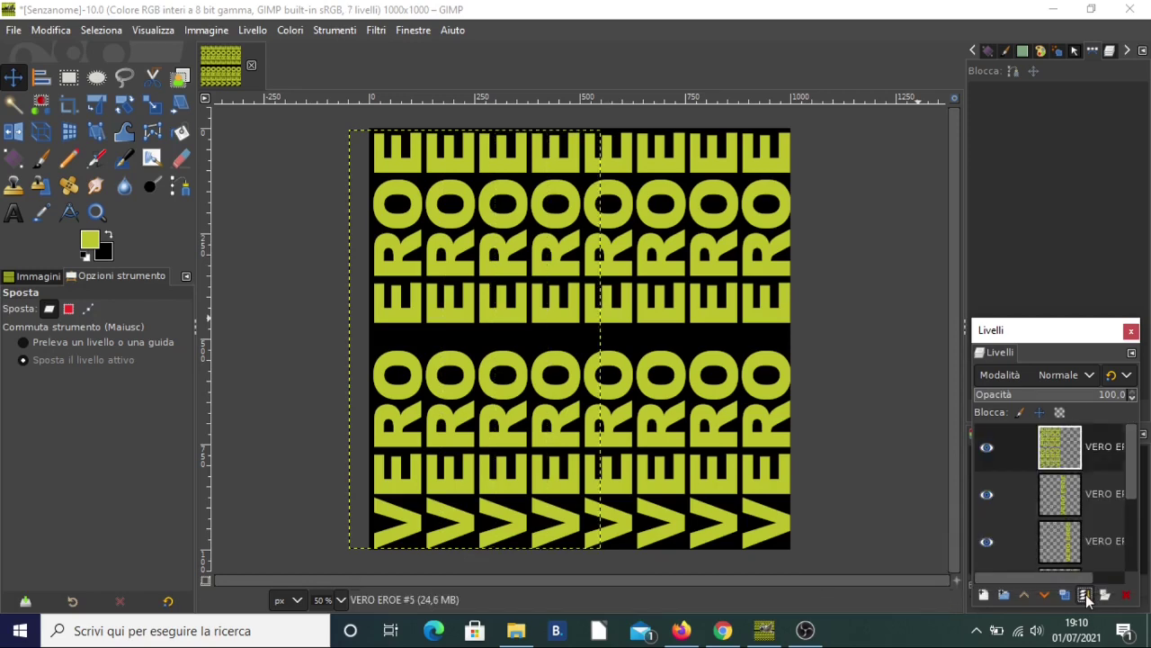
pyautogui.click(1086, 594)
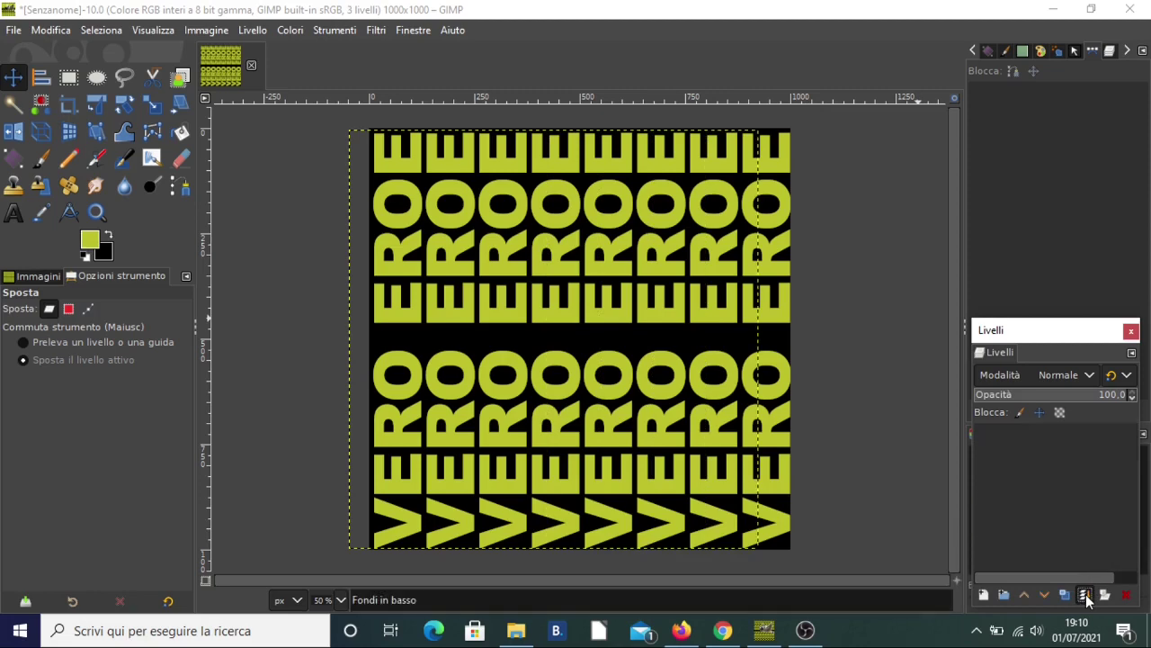
pyautogui.click(1085, 594)
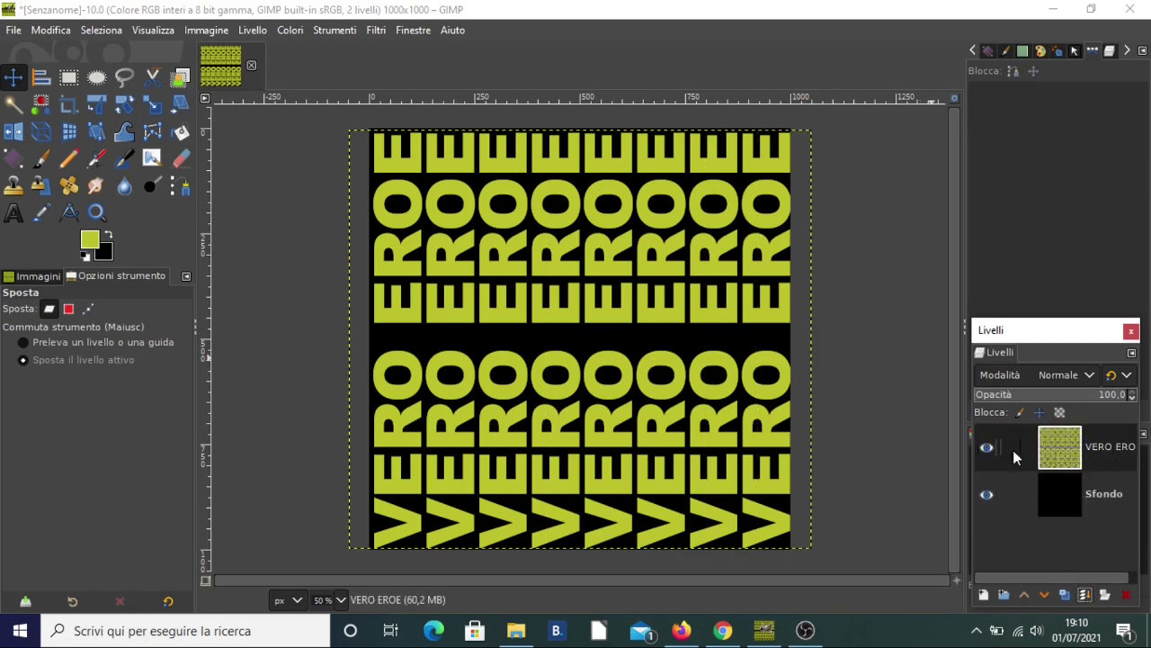
# Hide the black Sfondo background layer
pyautogui.click(989, 491)
pyautogui.click(987, 493)
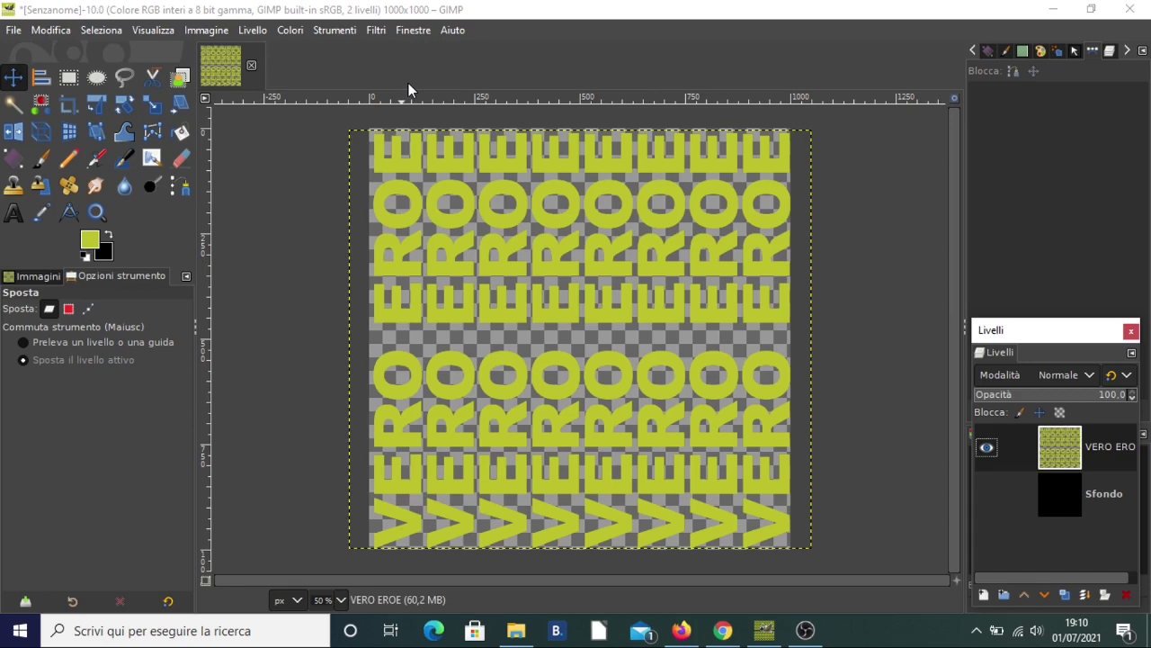
pyautogui.click(378, 34)
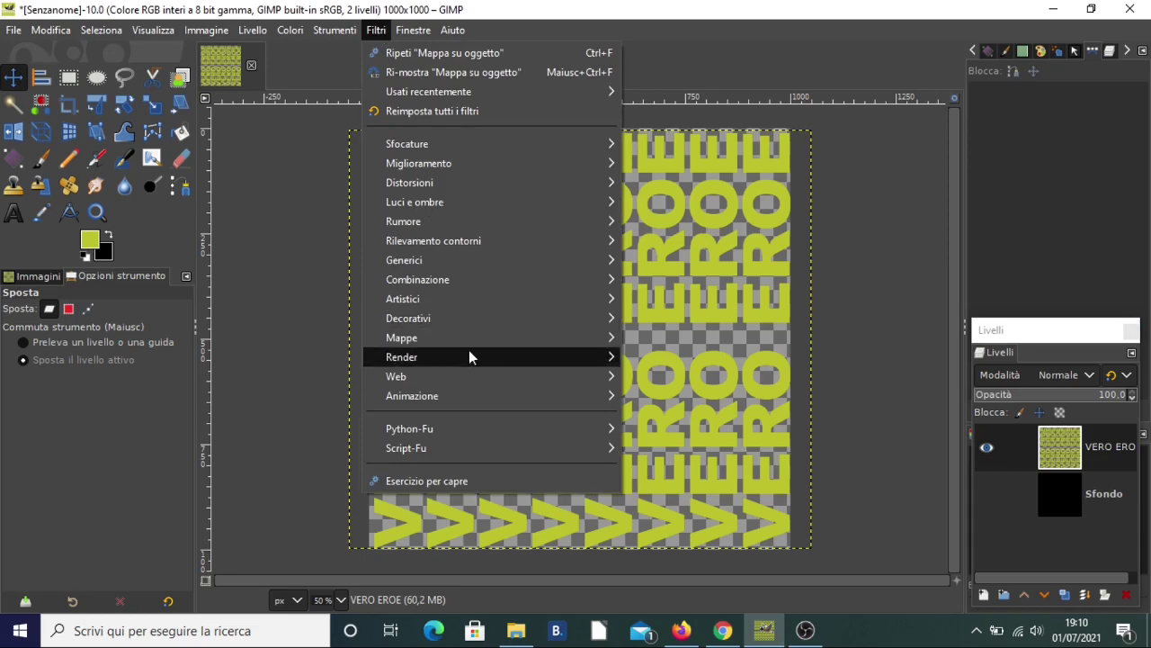
pyautogui.moveTo(403, 337)
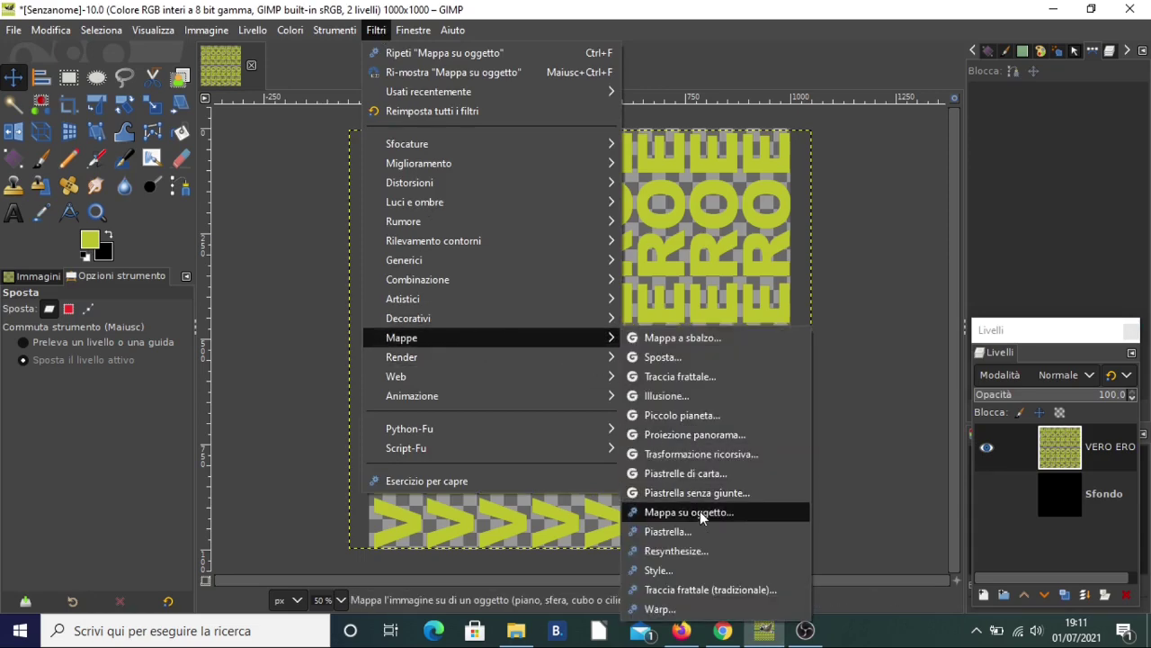
# In Mappa su oggetto, compare plane, cube and cylinder before mapping onto Sfera
pyautogui.click(702, 514)
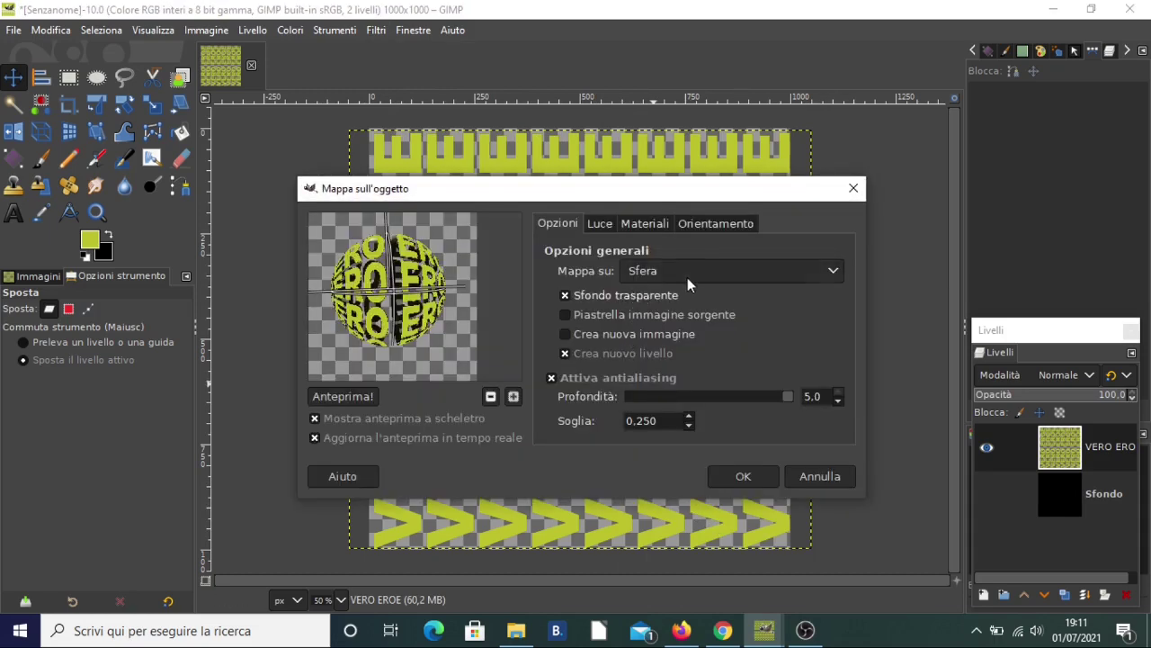
pyautogui.click(662, 274)
pyautogui.click(660, 295)
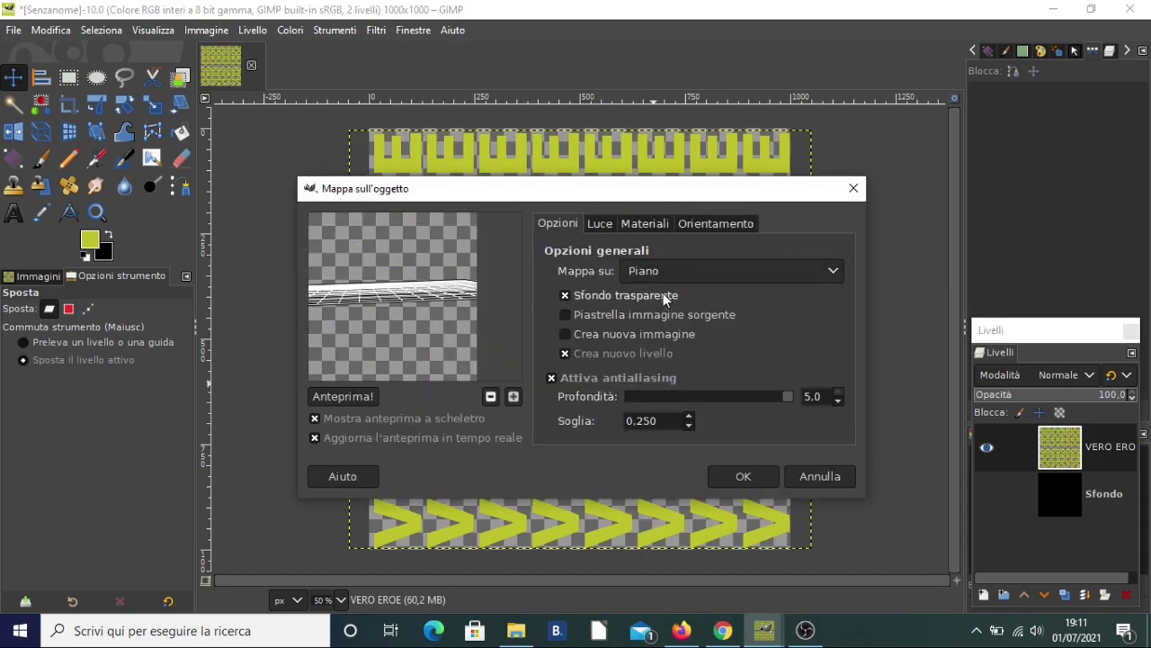
pyautogui.click(670, 272)
pyautogui.click(672, 314)
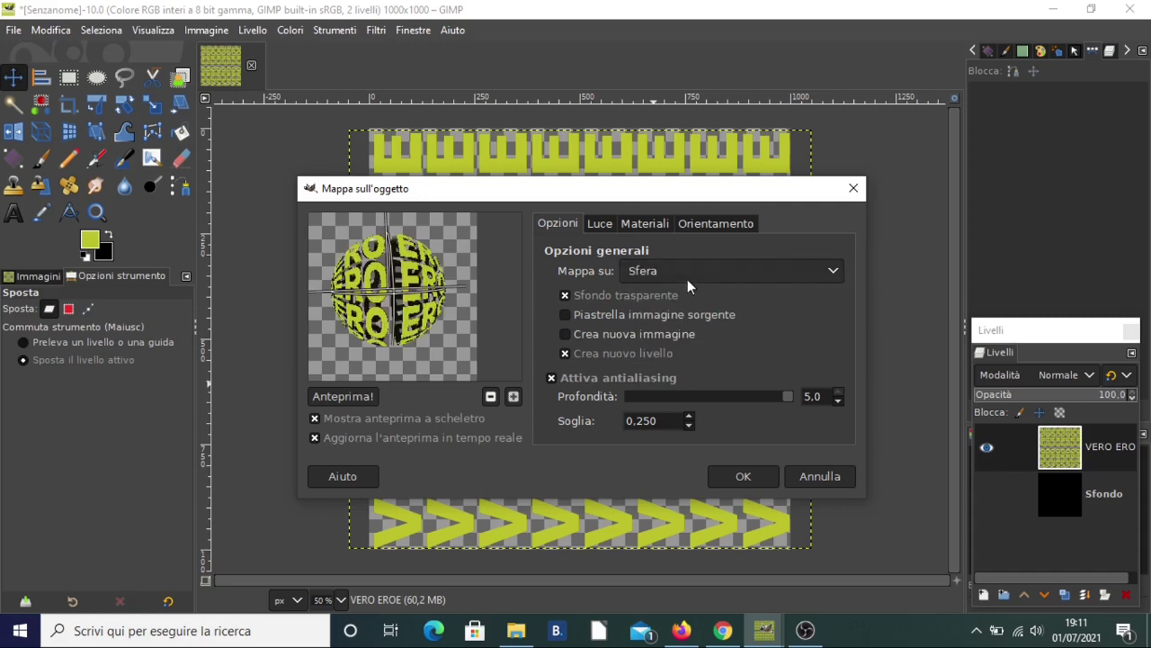
pyautogui.click(687, 274)
pyautogui.click(687, 331)
pyautogui.click(687, 272)
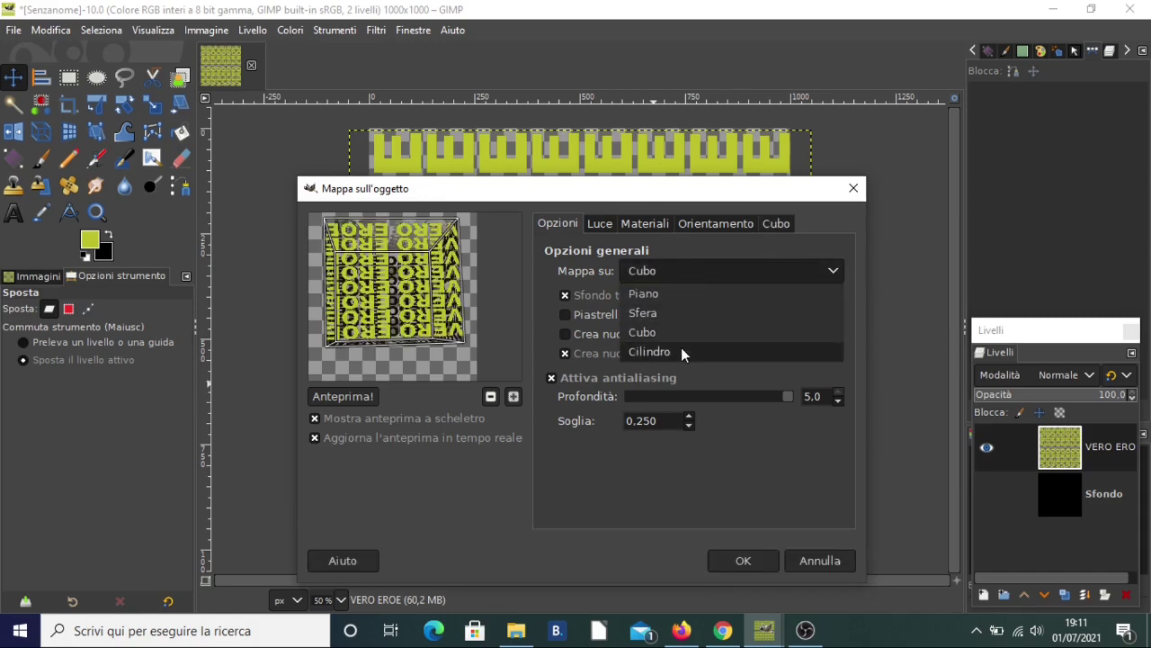
pyautogui.click(684, 349)
pyautogui.click(684, 270)
pyautogui.click(674, 313)
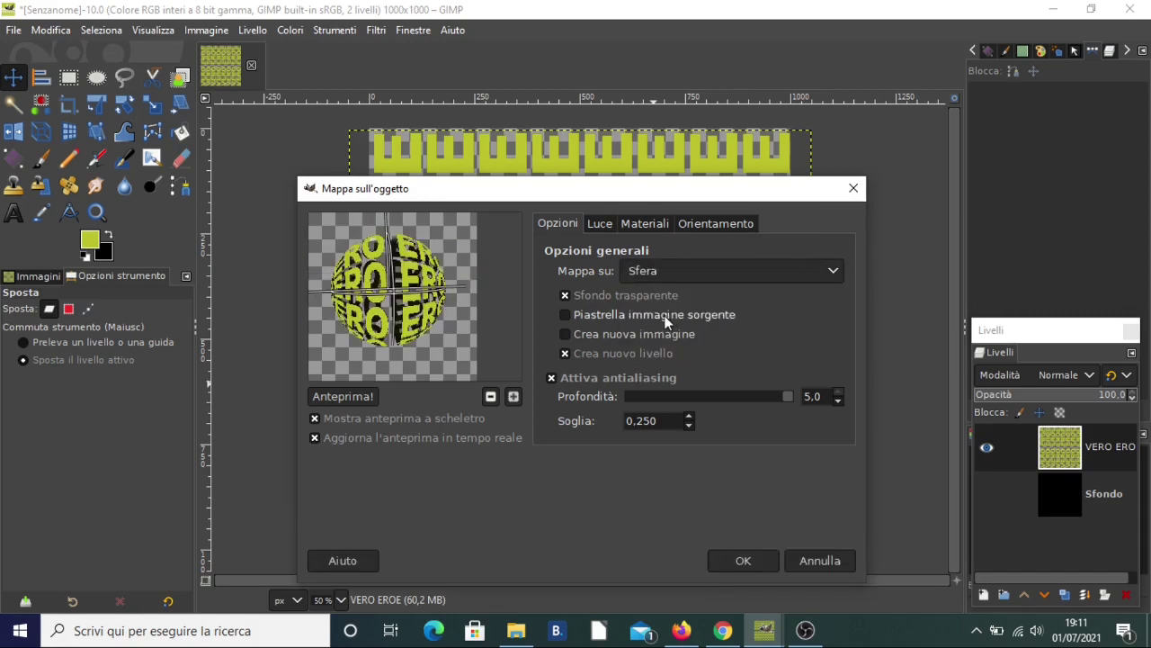
pyautogui.click(702, 224)
# Centre the sphere by setting position X/Y/Z to about 0.47867, 0.46445 and 0.56398
pyautogui.moveTo(668, 272)
pyautogui.mouseDown()
pyautogui.moveTo(685, 274)
pyautogui.moveTo(652, 305)
pyautogui.moveTo(658, 318)
pyautogui.moveTo(633, 314)
pyautogui.mouseUp()
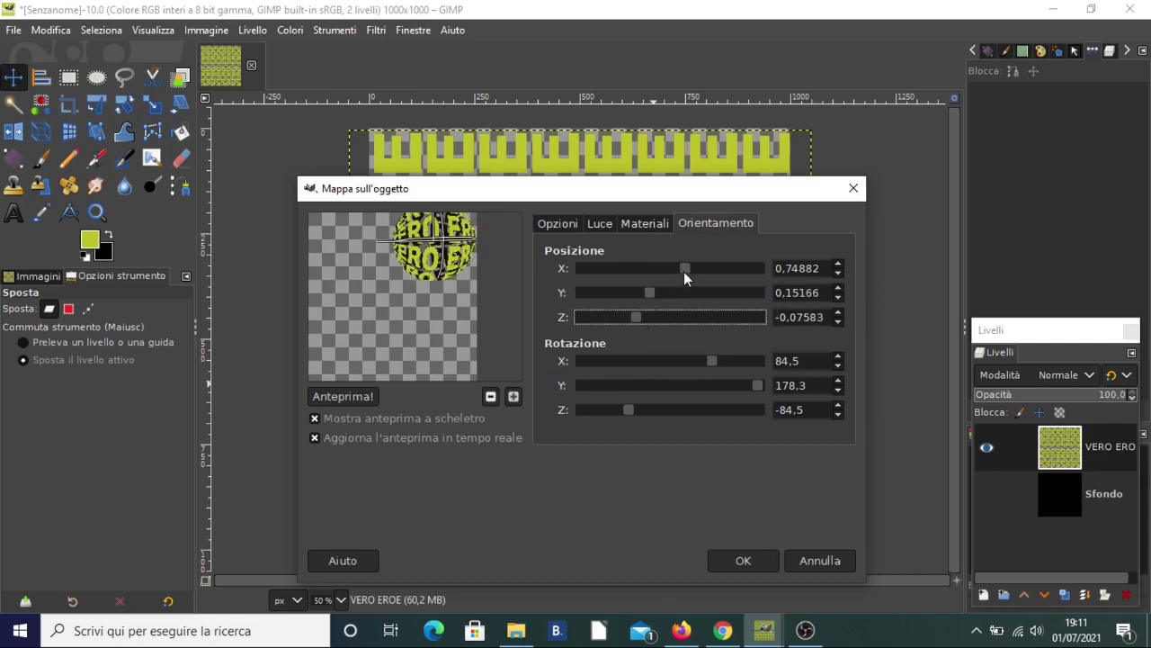
pyautogui.moveTo(684, 272); pyautogui.dragTo(669, 270)
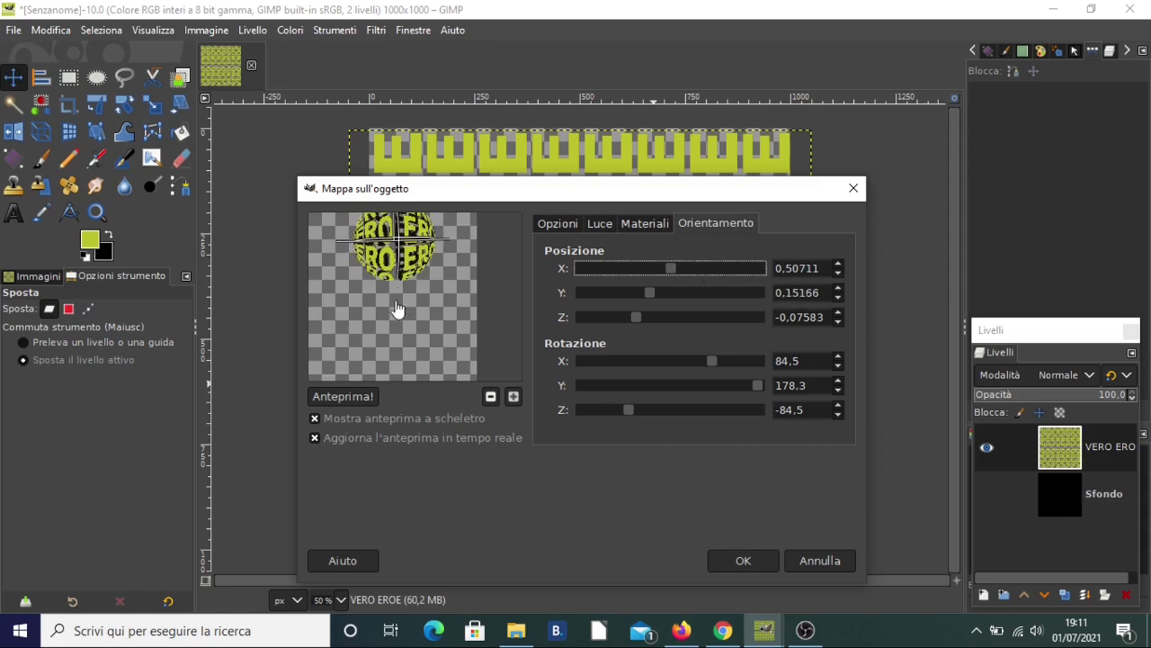
pyautogui.moveTo(675, 269)
pyautogui.mouseDown()
pyautogui.moveTo(656, 291)
pyautogui.moveTo(669, 270)
pyautogui.mouseUp()
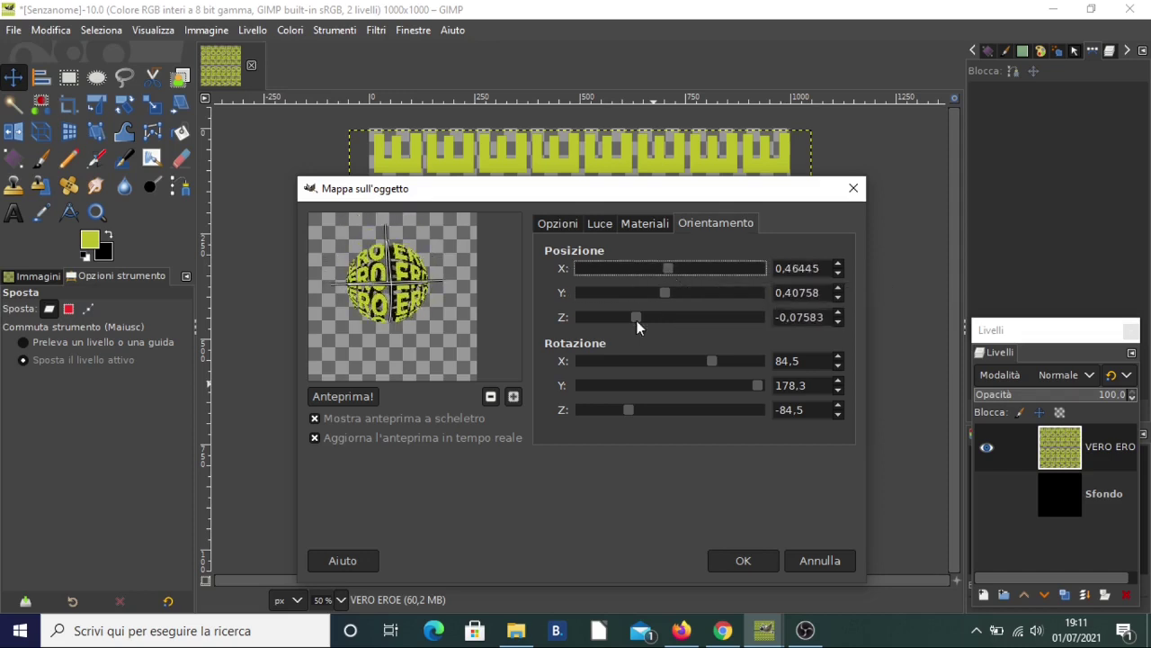
pyautogui.moveTo(636, 318); pyautogui.dragTo(667, 318)
pyautogui.click(671, 266)
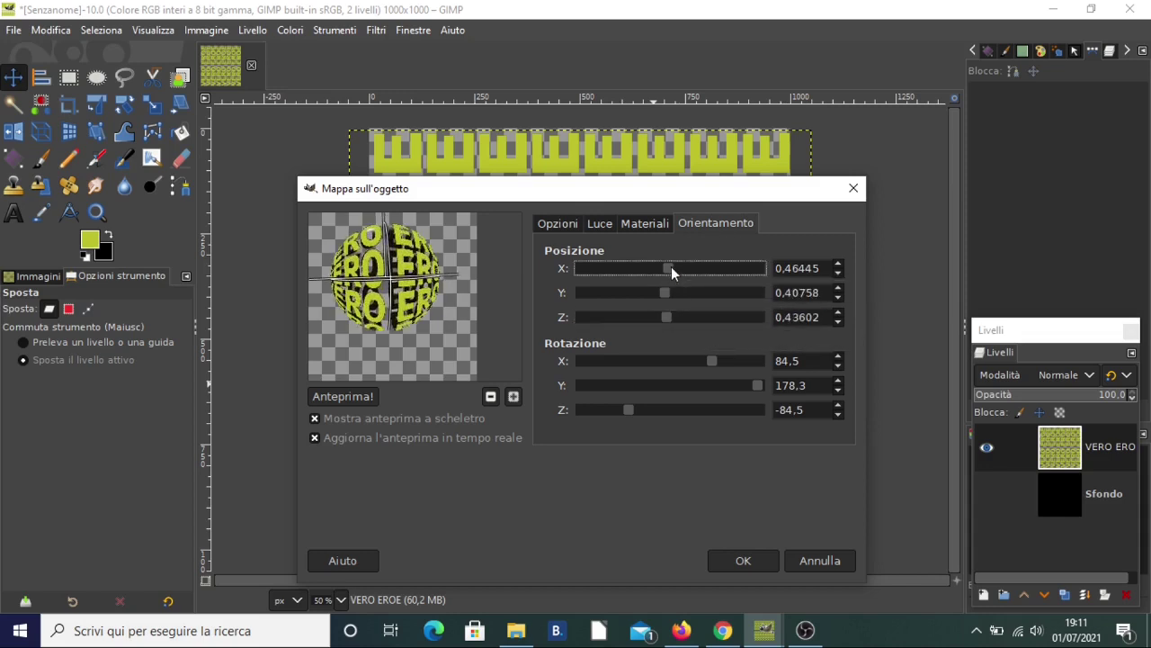
pyautogui.scroll(4, 671, 266)
pyautogui.scroll(-1, 674, 266)
pyautogui.scroll(-1, 674, 267)
pyautogui.scroll(-1, 674, 266)
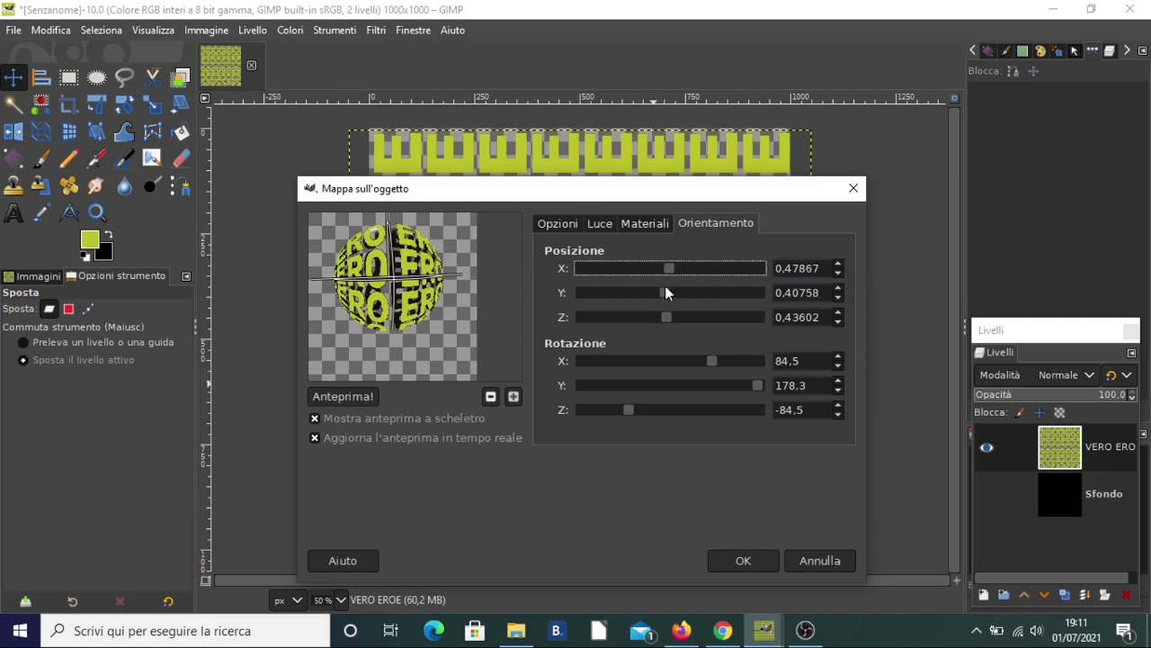
pyautogui.click(667, 292)
pyautogui.scroll(1, 668, 291)
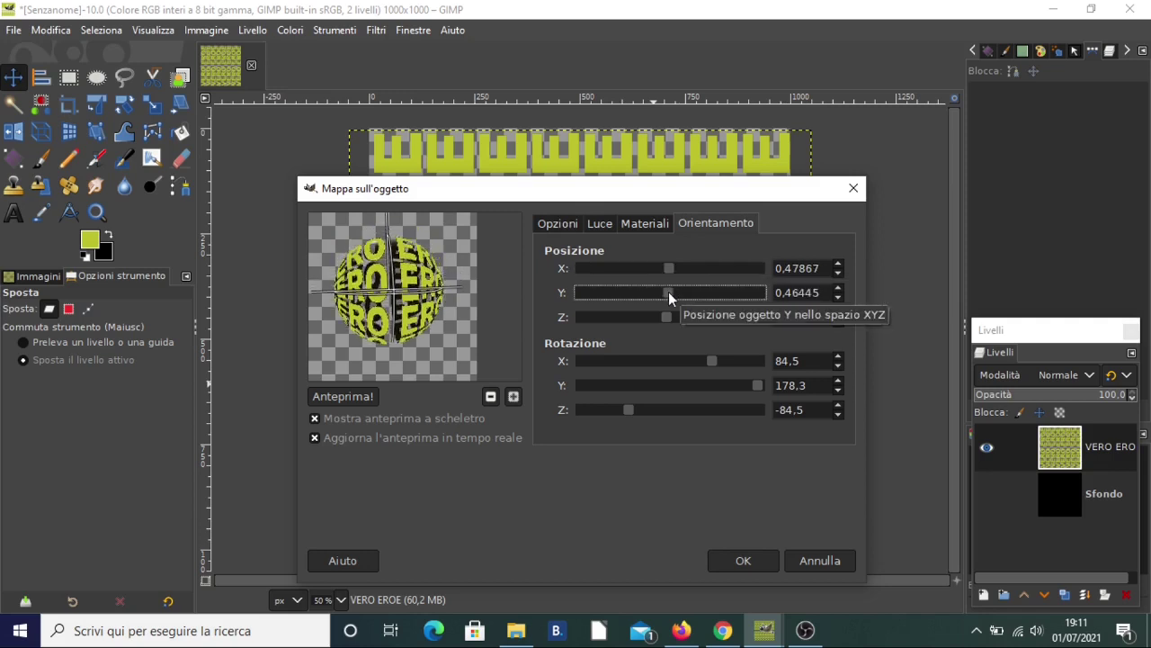
pyautogui.click(669, 315)
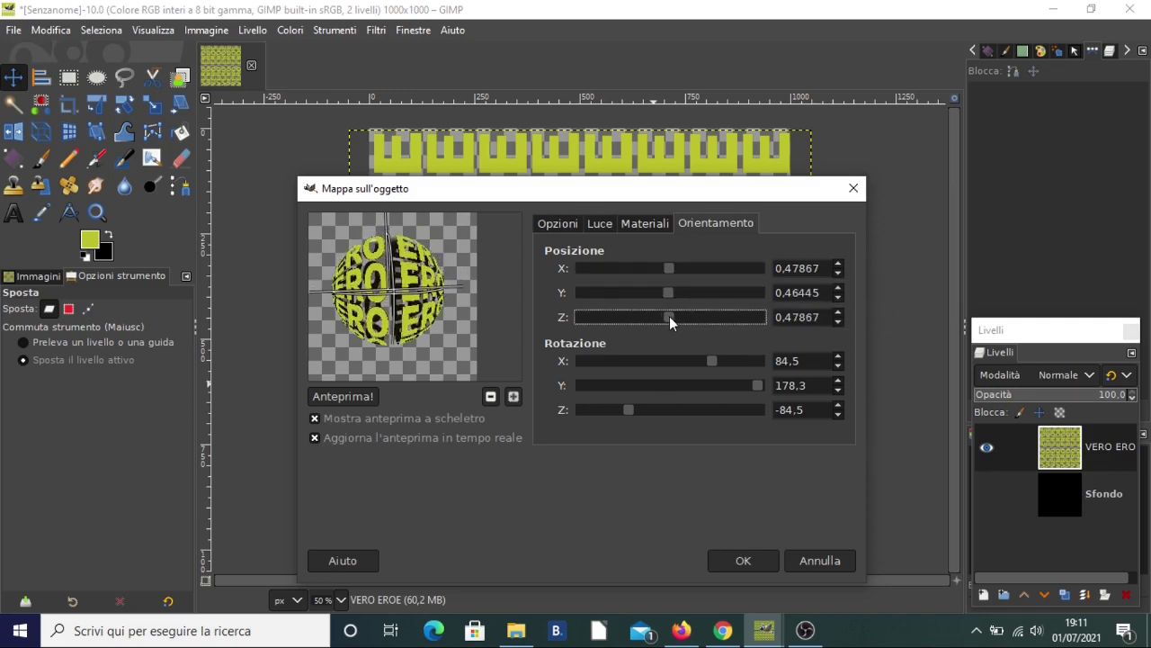
pyautogui.scroll(5, 669, 316)
pyautogui.scroll(1, 672, 316)
pyautogui.scroll(3, 672, 316)
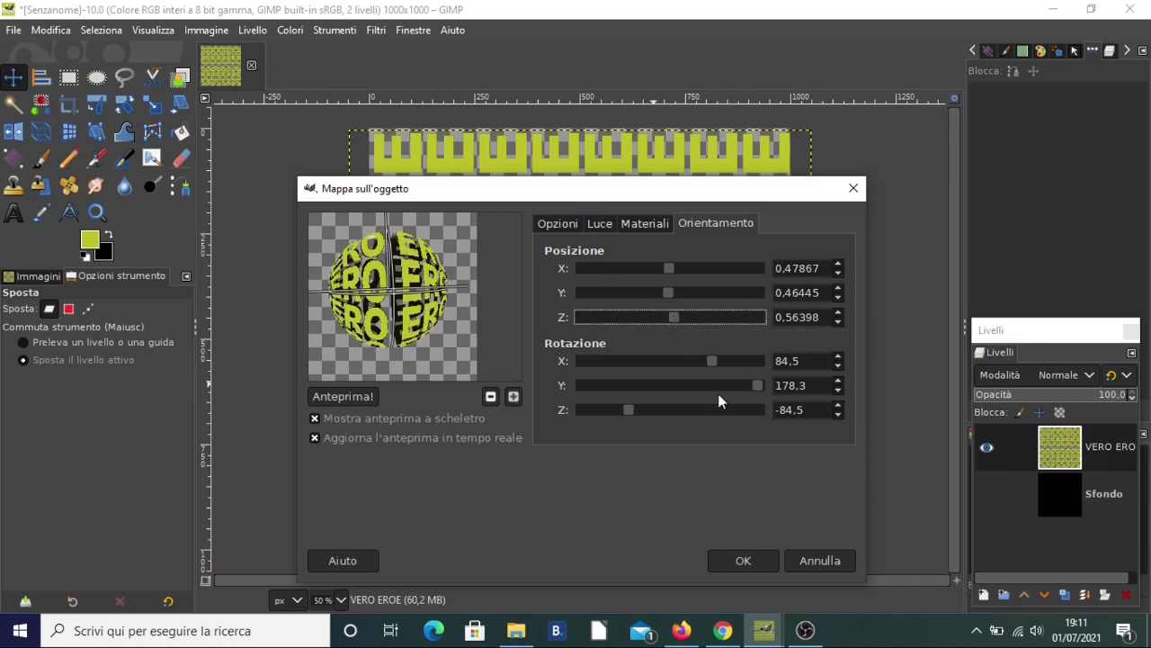
# Set the sphere's rotation to X 86.2, Y 180.0 and Z -82.7 so it stands upright
pyautogui.moveTo(714, 362)
pyautogui.mouseDown()
pyautogui.moveTo(630, 362)
pyautogui.moveTo(709, 363)
pyautogui.moveTo(741, 390)
pyautogui.moveTo(687, 390)
pyautogui.moveTo(728, 387)
pyautogui.mouseUp()
pyautogui.click(746, 390)
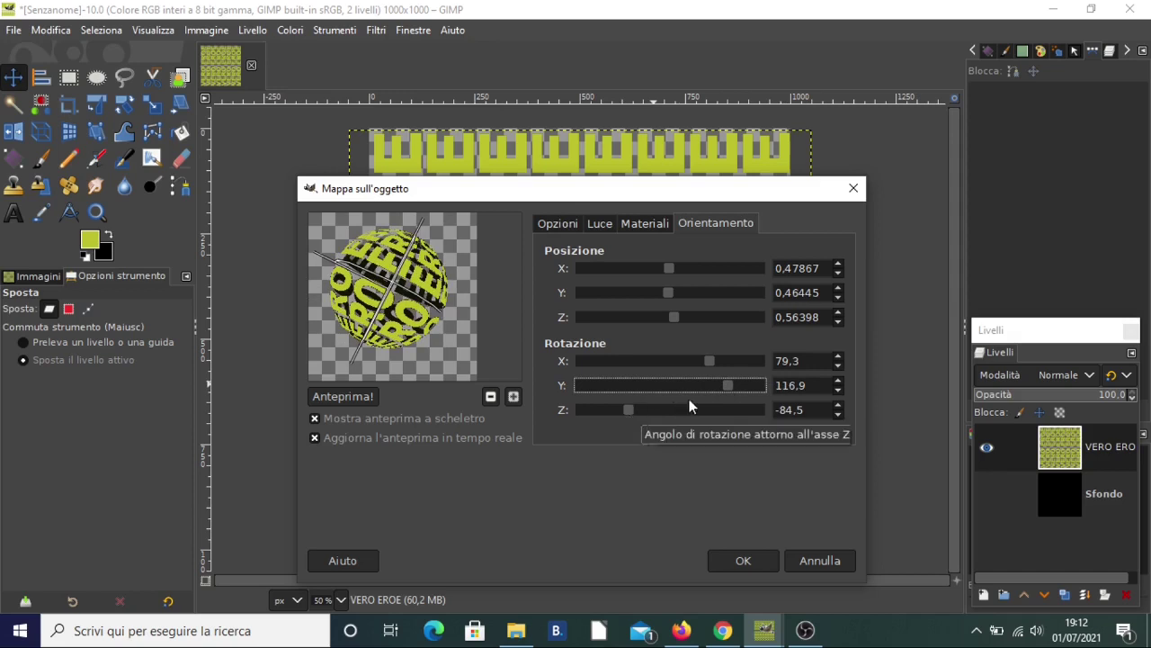
pyautogui.click(711, 364)
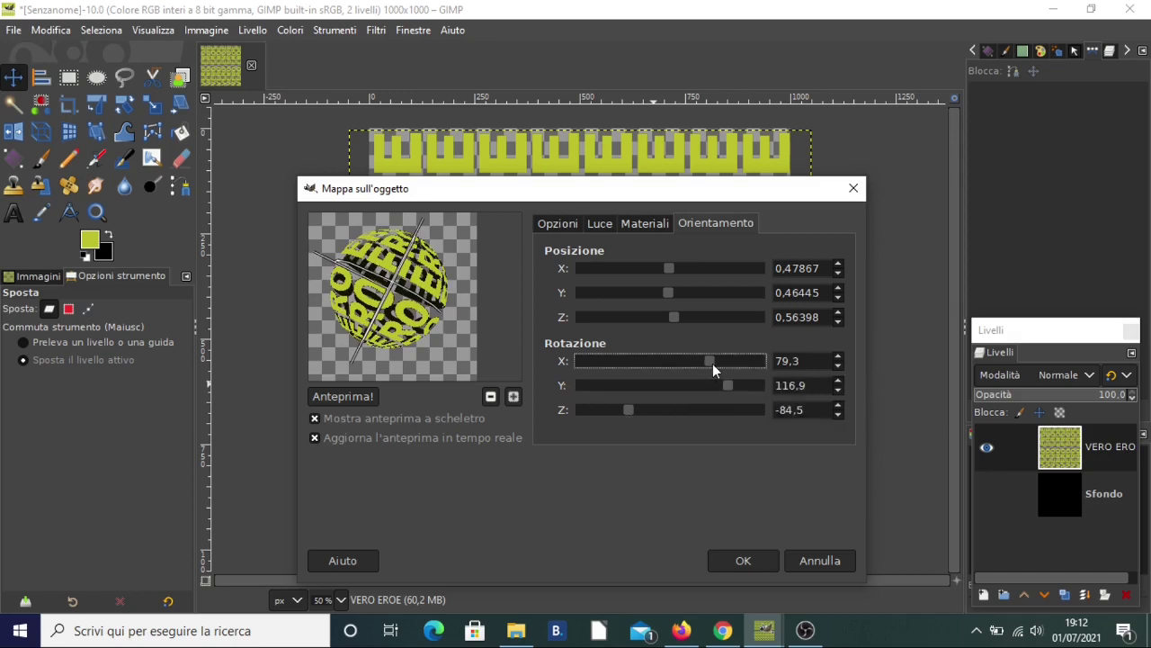
pyautogui.moveTo(712, 364)
pyautogui.mouseDown()
pyautogui.moveTo(722, 385)
pyautogui.moveTo(760, 377)
pyautogui.mouseUp()
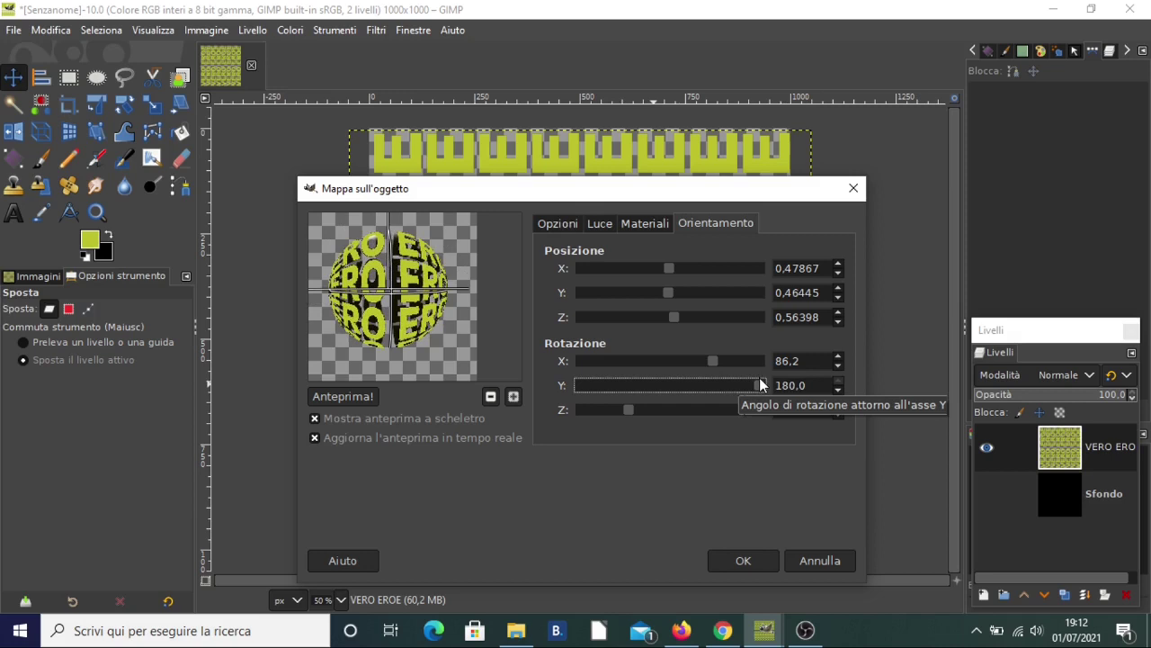
pyautogui.moveTo(629, 409); pyautogui.dragTo(631, 409)
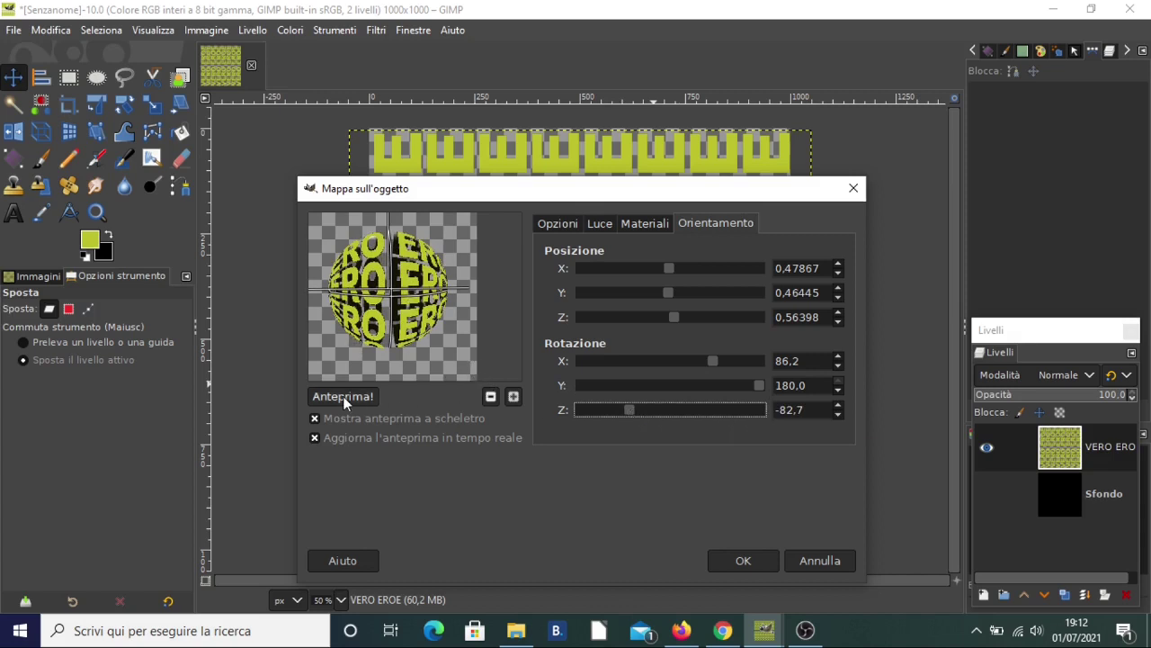
# Enable transparent background and output onto a new layer in the Map Object options
pyautogui.click(558, 223)
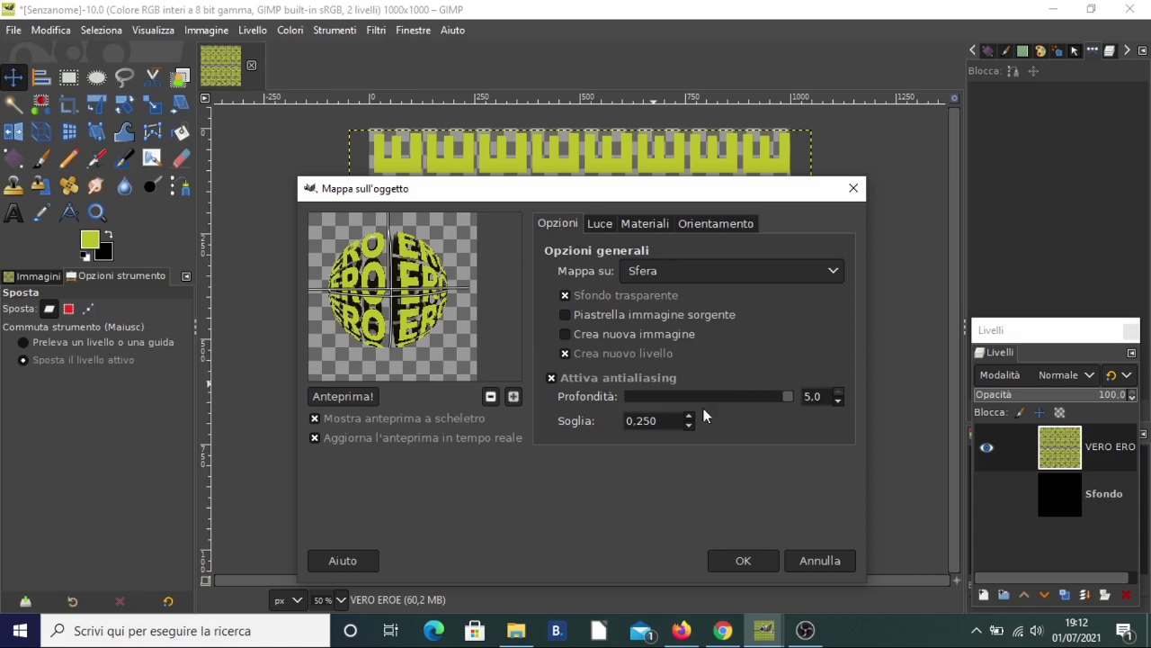
pyautogui.click(567, 295)
pyautogui.click(569, 295)
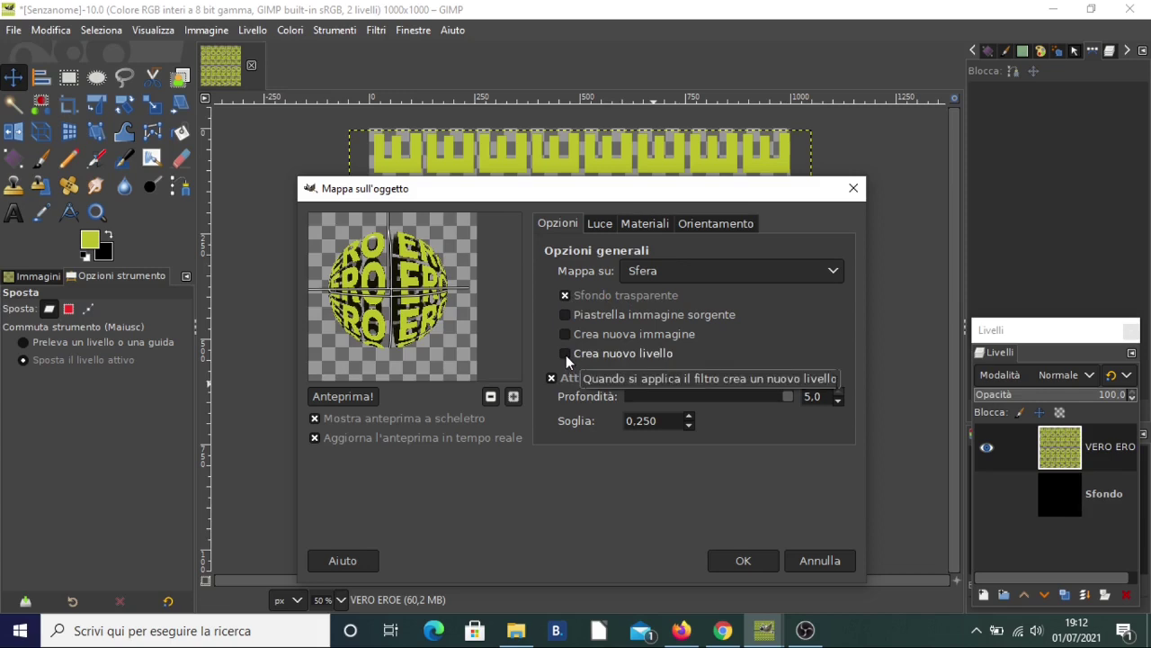
pyautogui.click(566, 354)
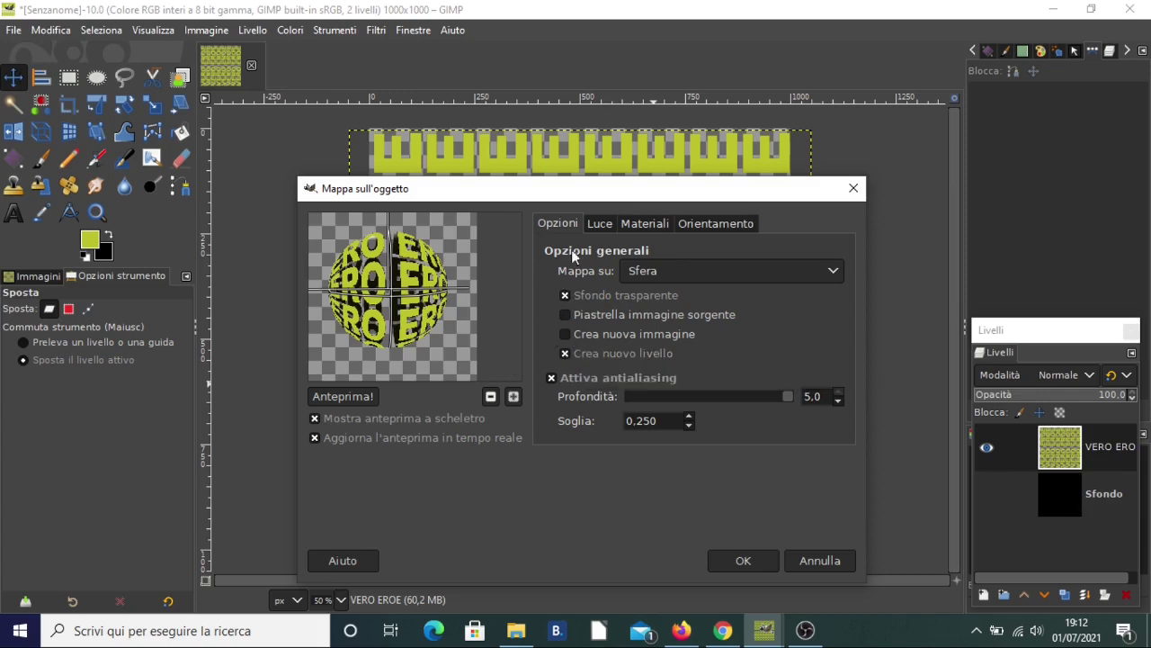
# Try directional and point lights, then set the light source to No light
pyautogui.click(598, 222)
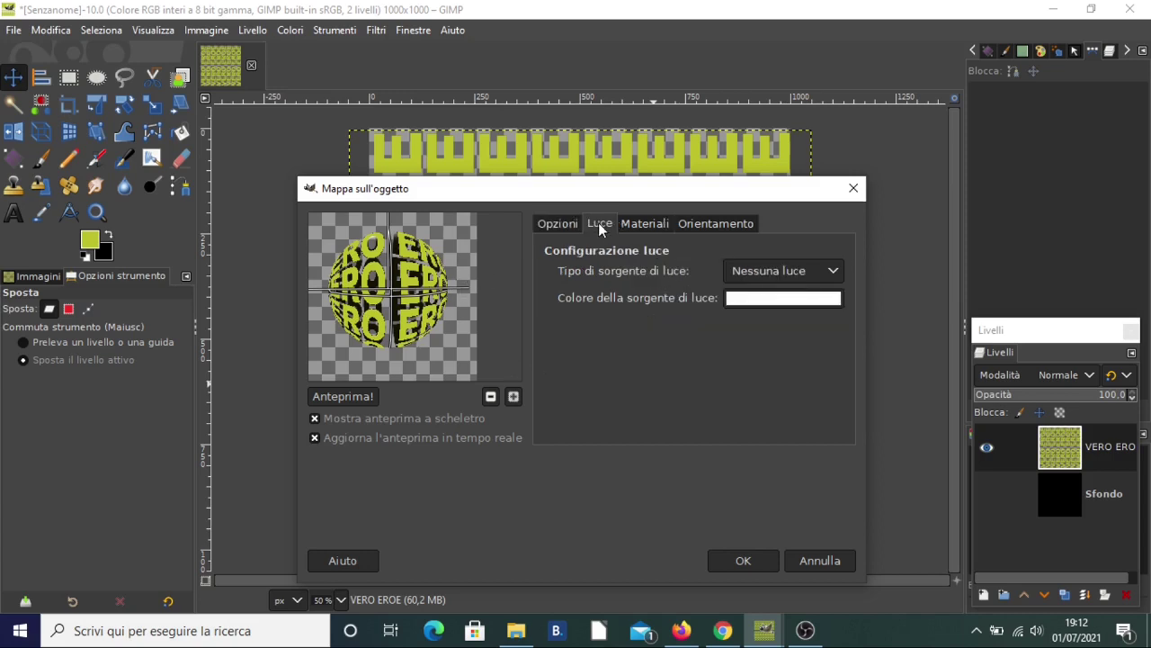
pyautogui.click(790, 273)
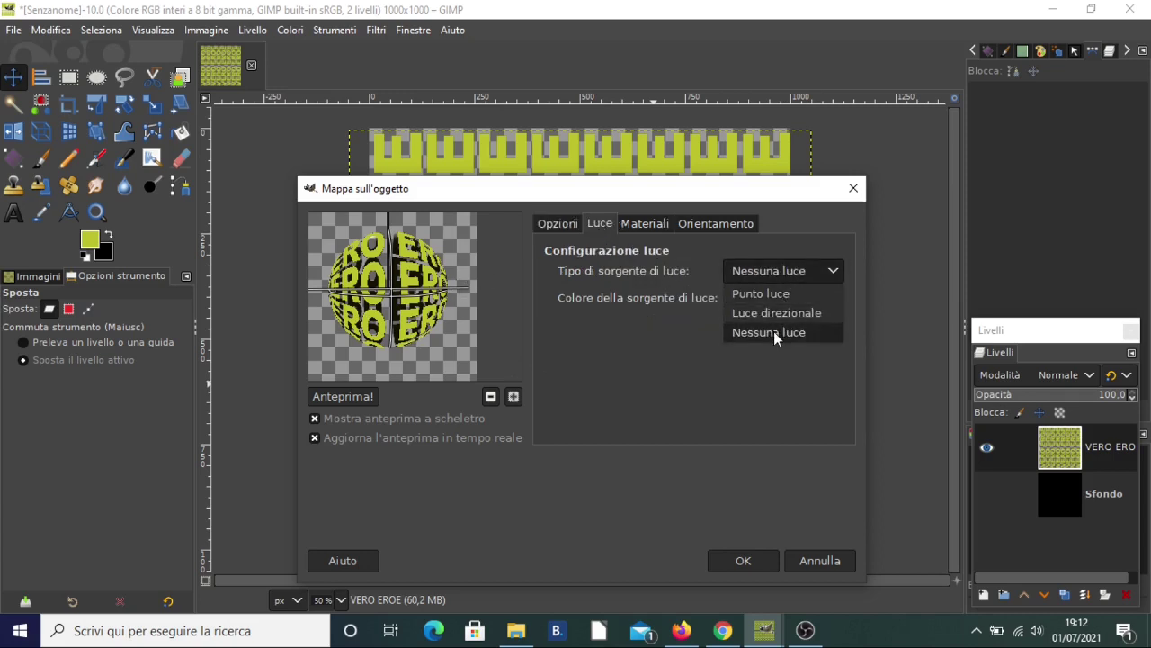
pyautogui.click(773, 331)
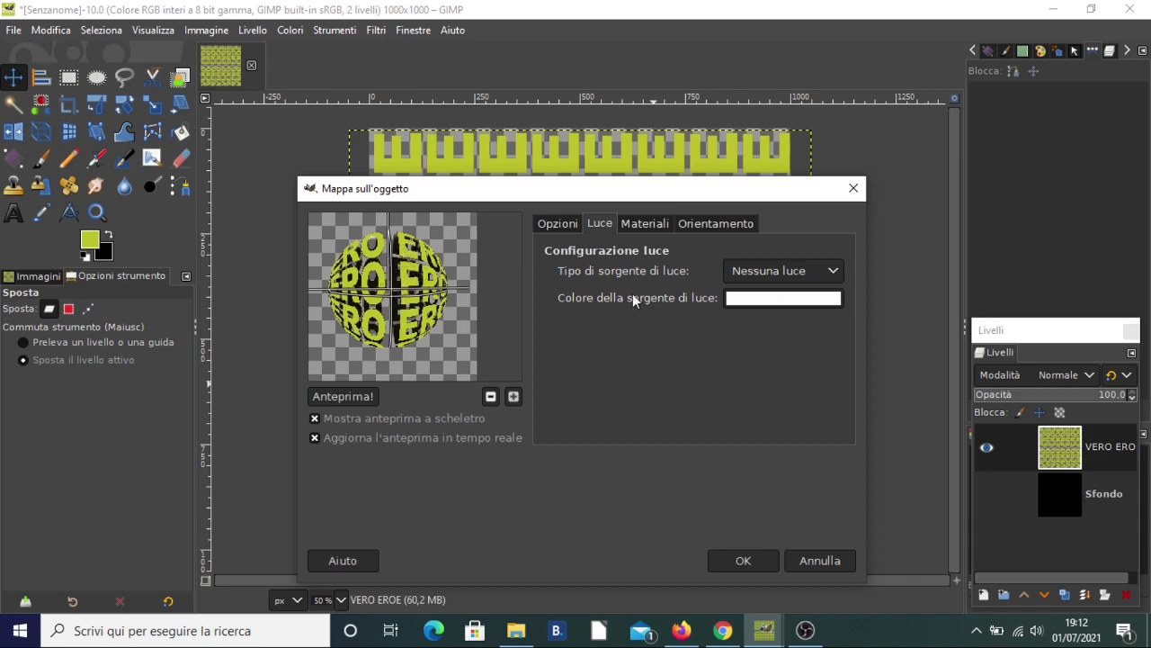
pyautogui.click(779, 279)
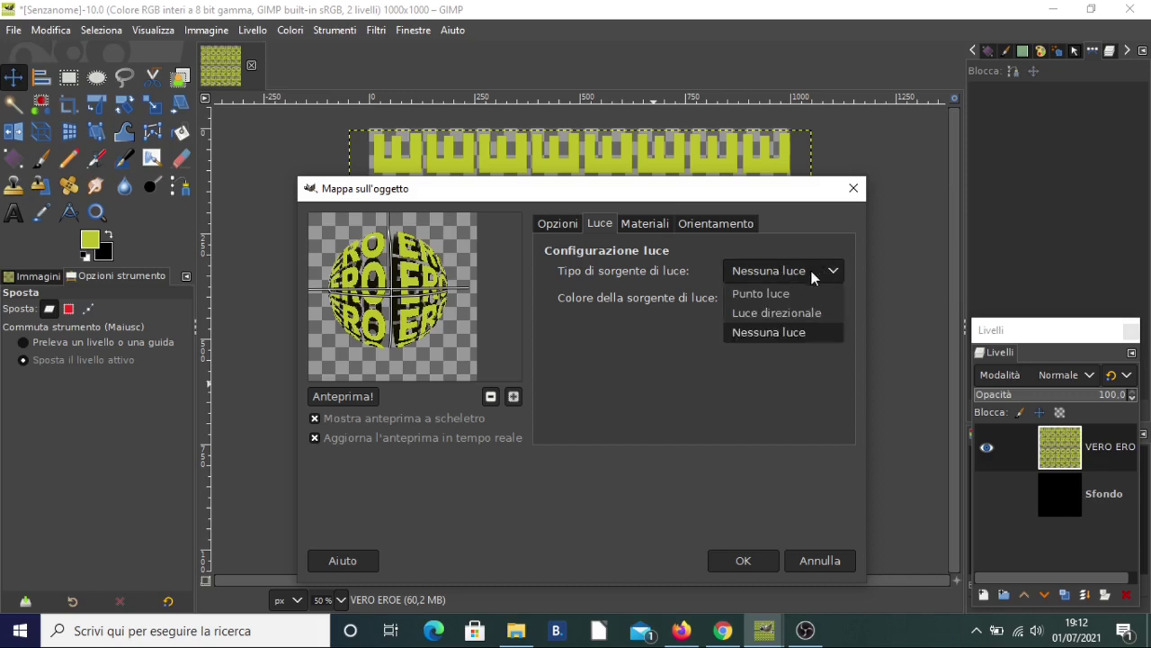
pyautogui.click(777, 313)
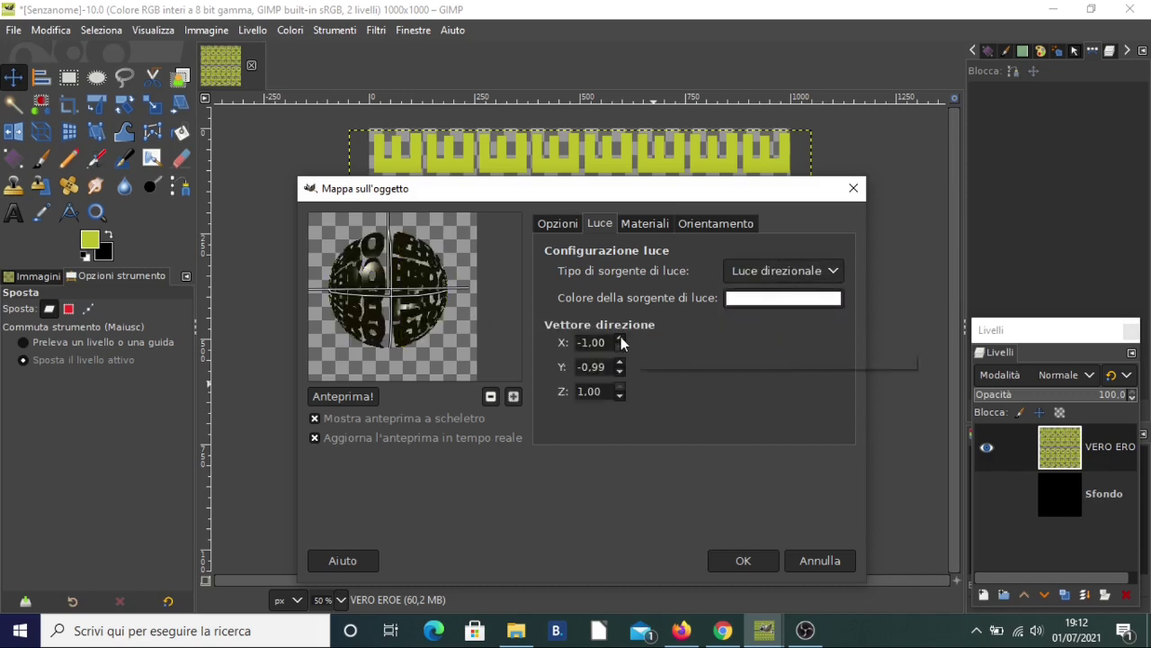
pyautogui.click(779, 271)
pyautogui.click(763, 290)
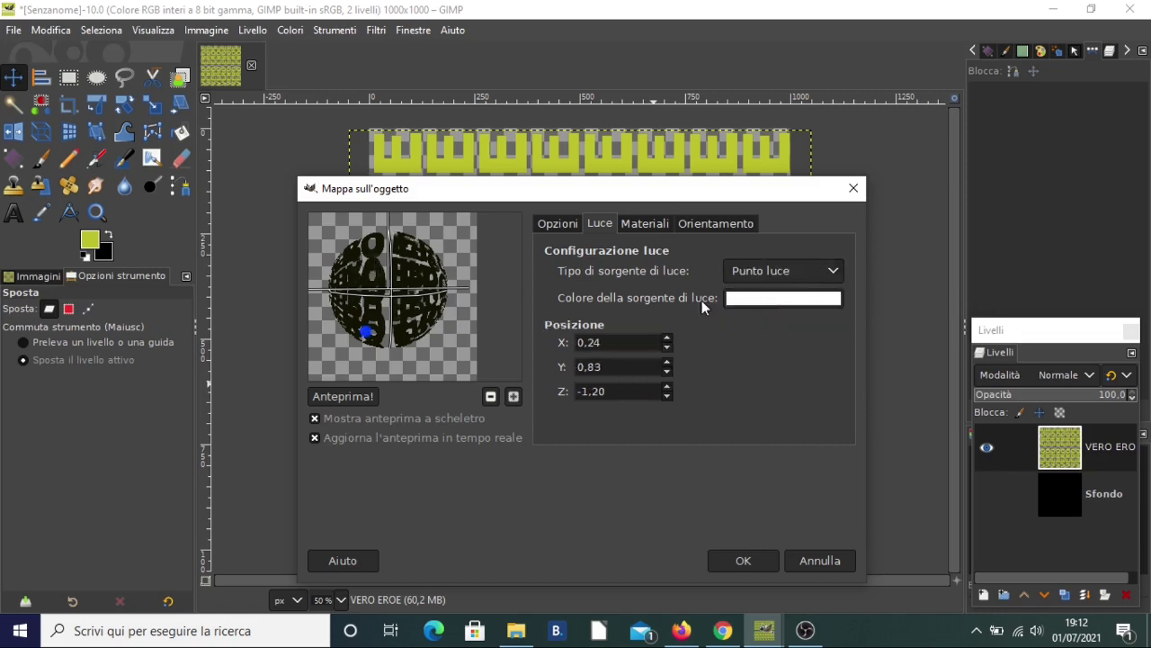
pyautogui.click(805, 269)
pyautogui.click(770, 328)
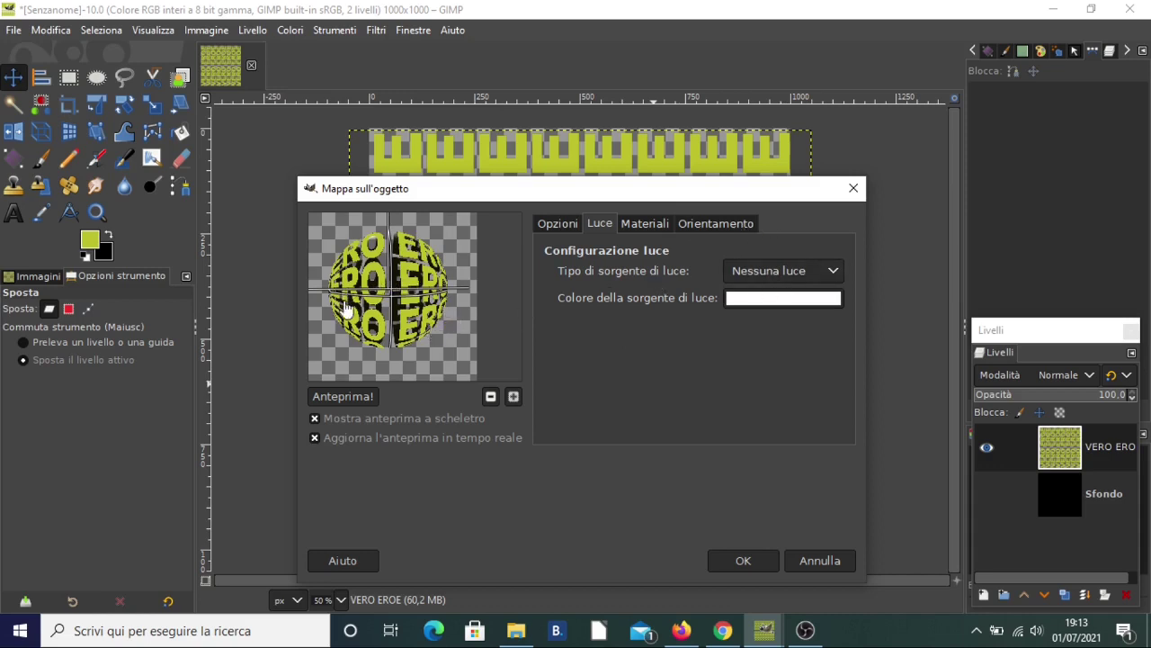
# Review the Material settings, then run Map Object to render the sphere layer
pyautogui.click(641, 227)
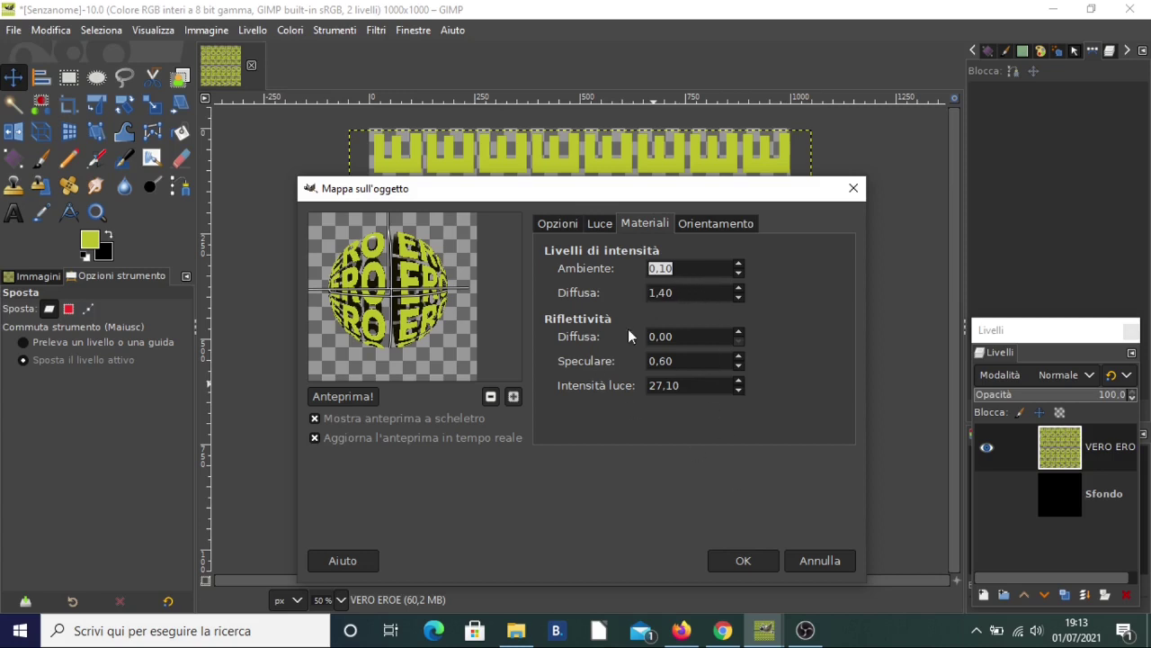
pyautogui.click(716, 225)
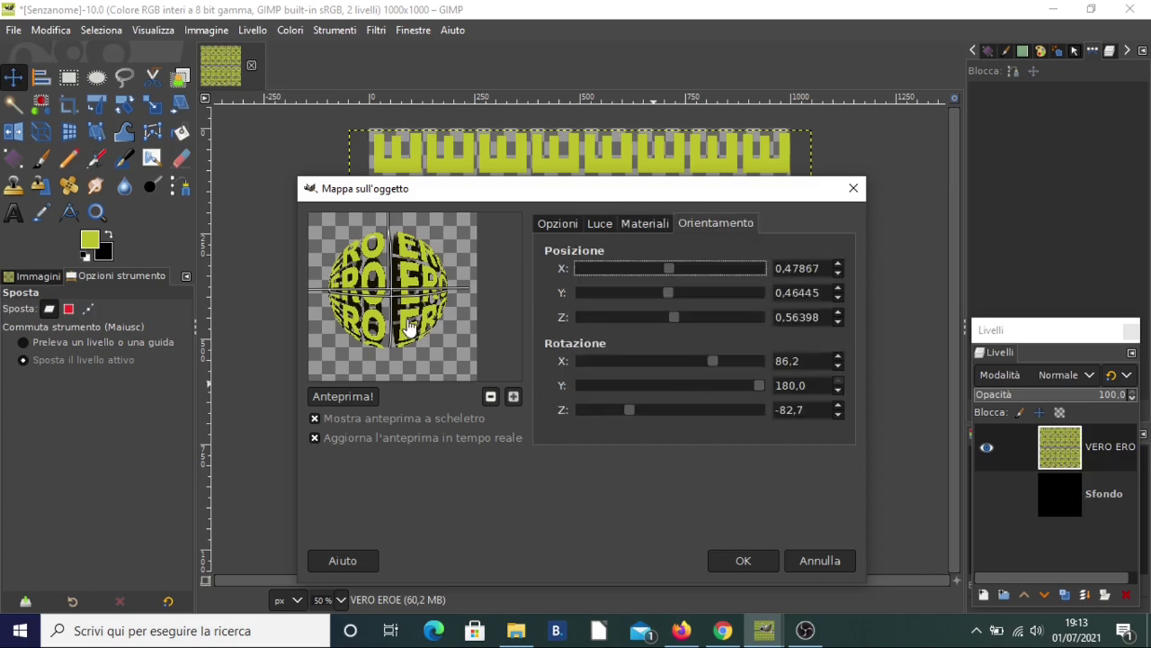
pyautogui.click(743, 561)
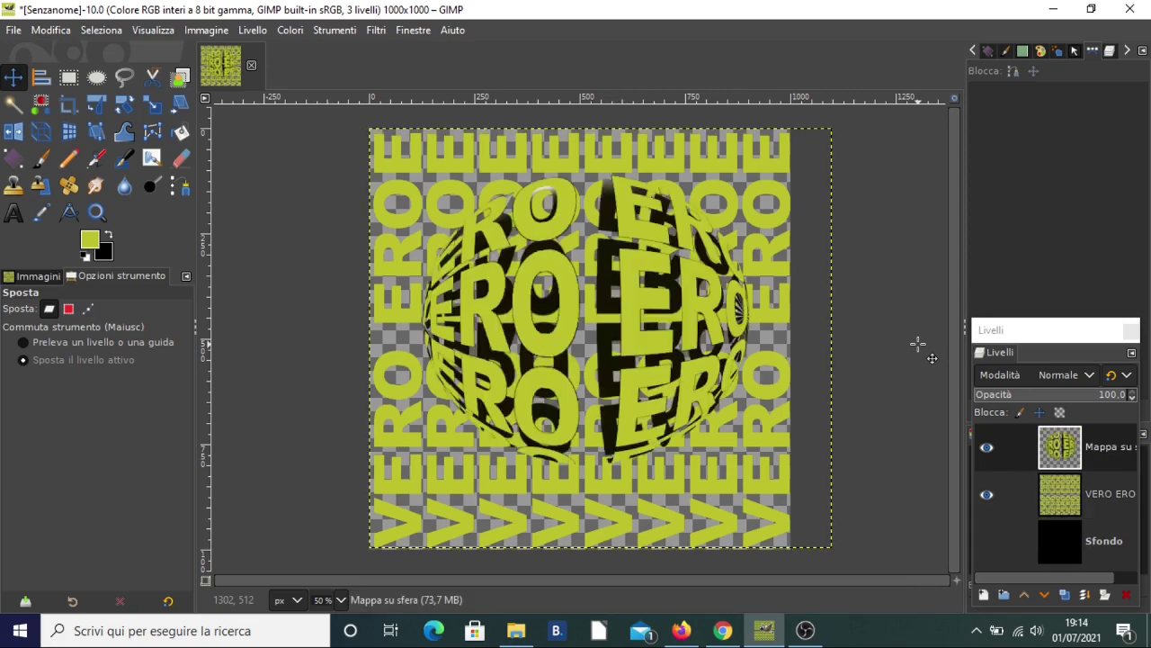
# Hide the flat VERO EROE text layer and show the black Sfondo background
pyautogui.click(987, 494)
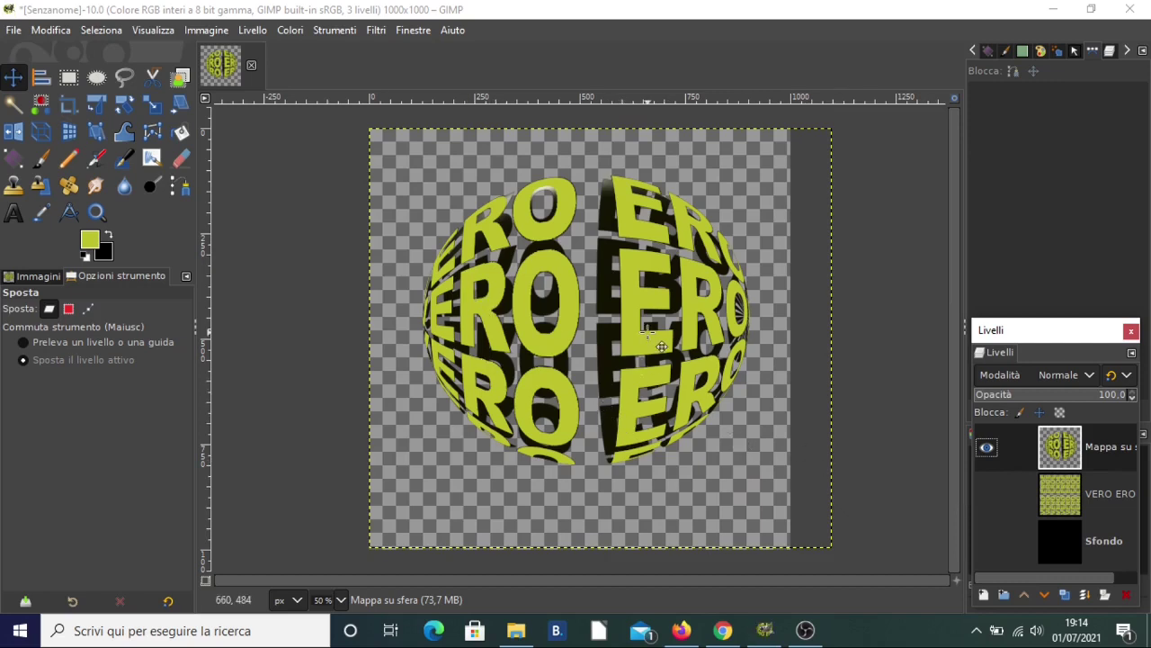
pyautogui.click(987, 540)
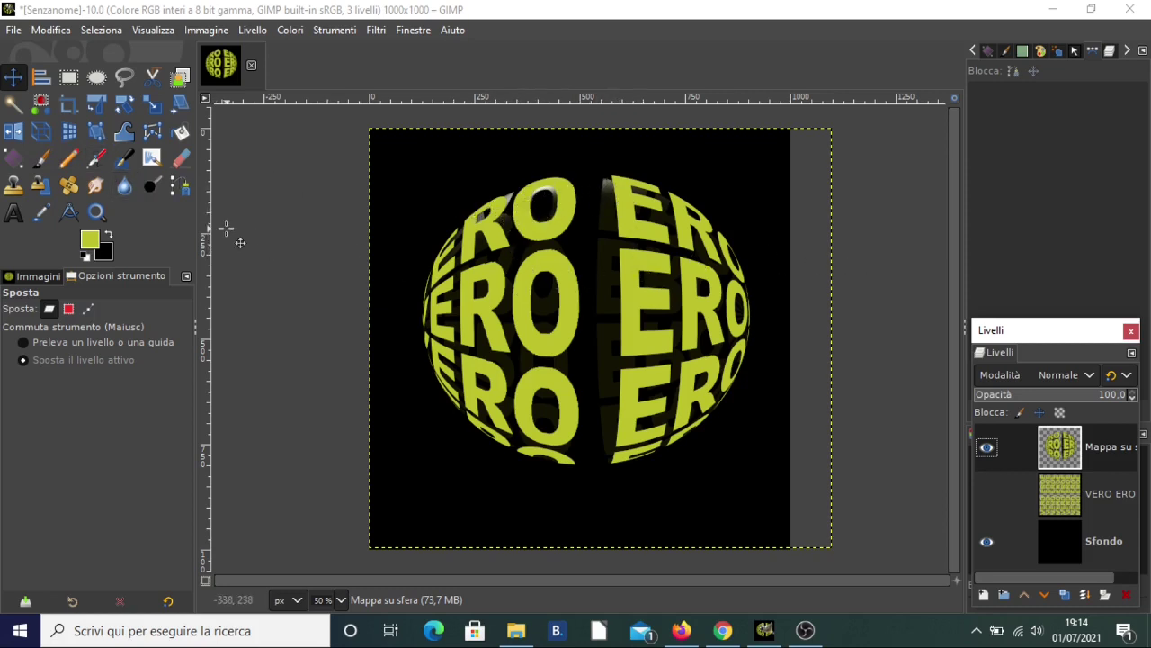
# Rotate the Mappa su sfera layer by -18.32 degrees
pyautogui.click(126, 104)
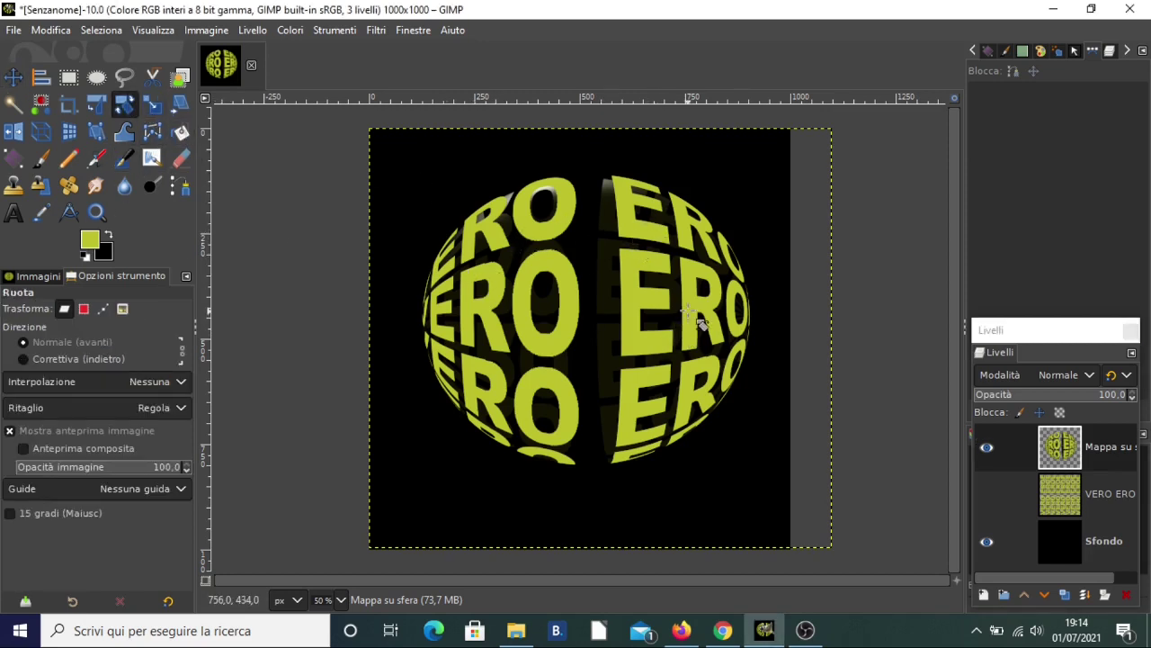
pyautogui.click(687, 310)
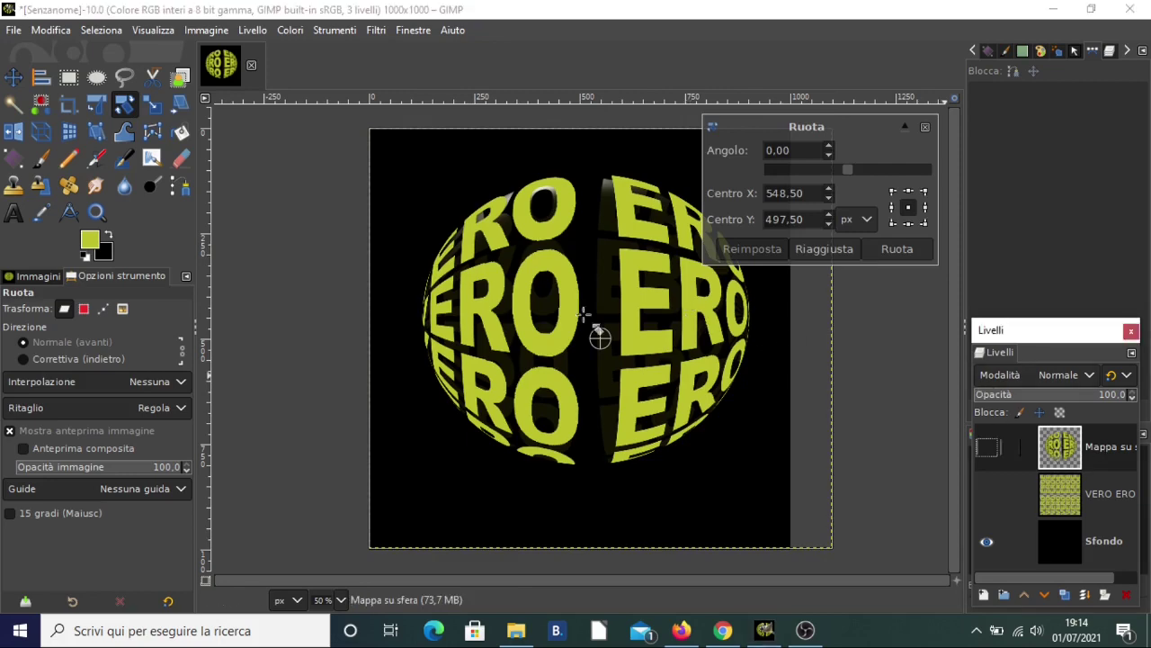
pyautogui.moveTo(688, 310)
pyautogui.mouseDown()
pyautogui.moveTo(689, 360)
pyautogui.moveTo(720, 348)
pyautogui.mouseUp()
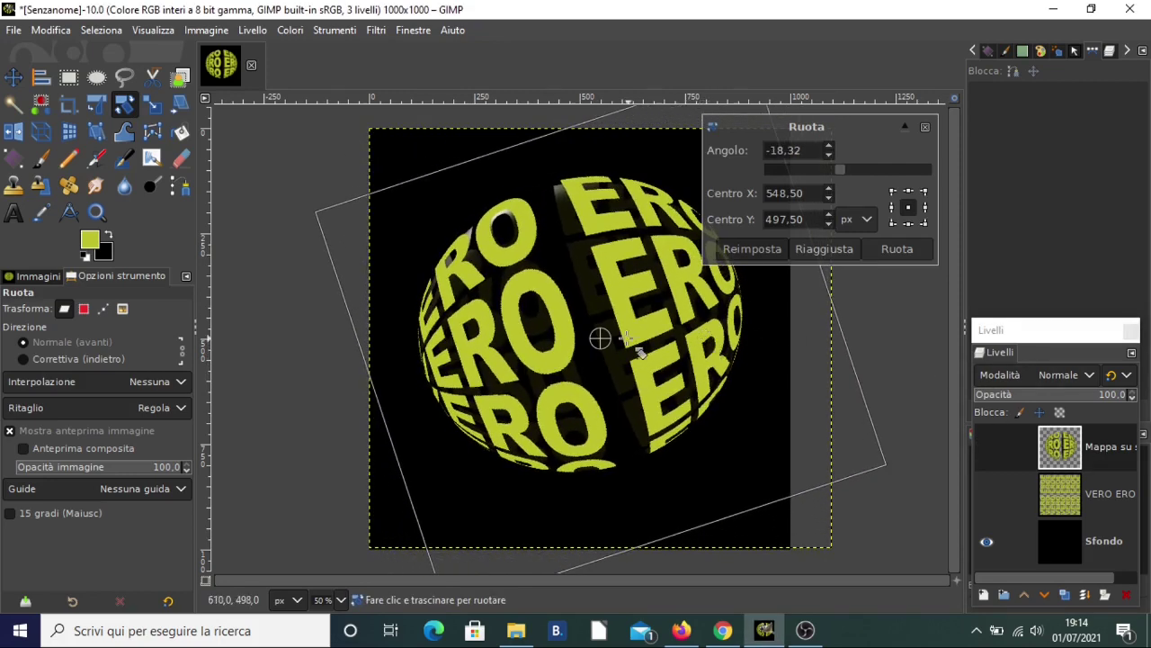
pyautogui.click(898, 248)
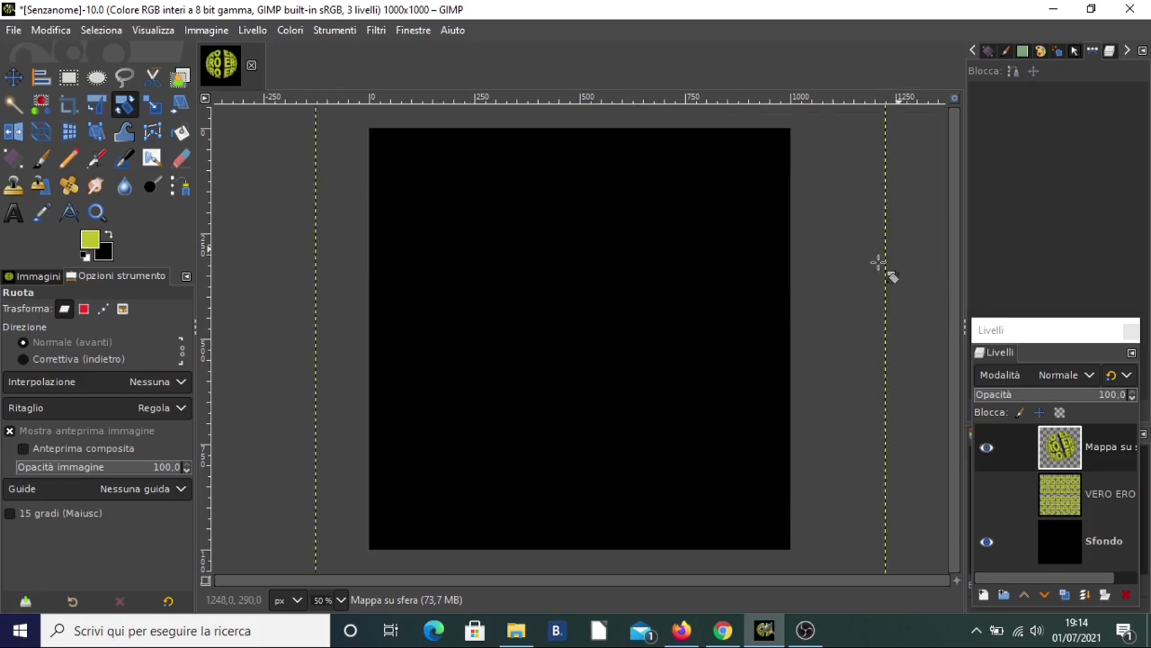
pyautogui.scroll(-2, 765, 340)
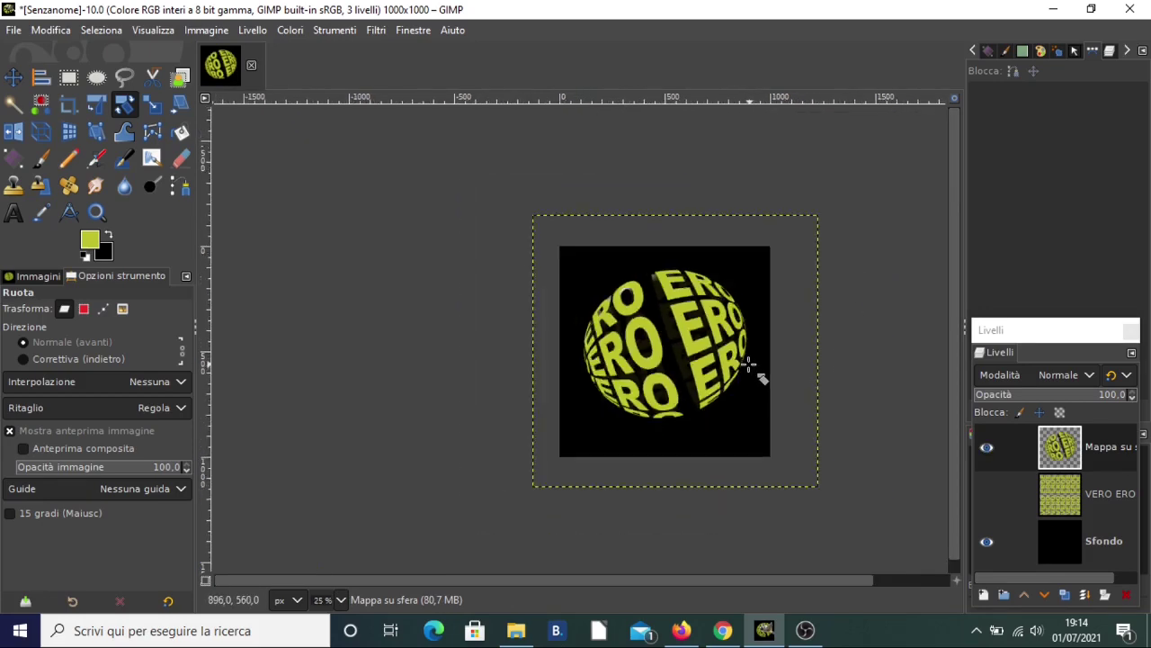
pyautogui.scroll(1, 756, 369)
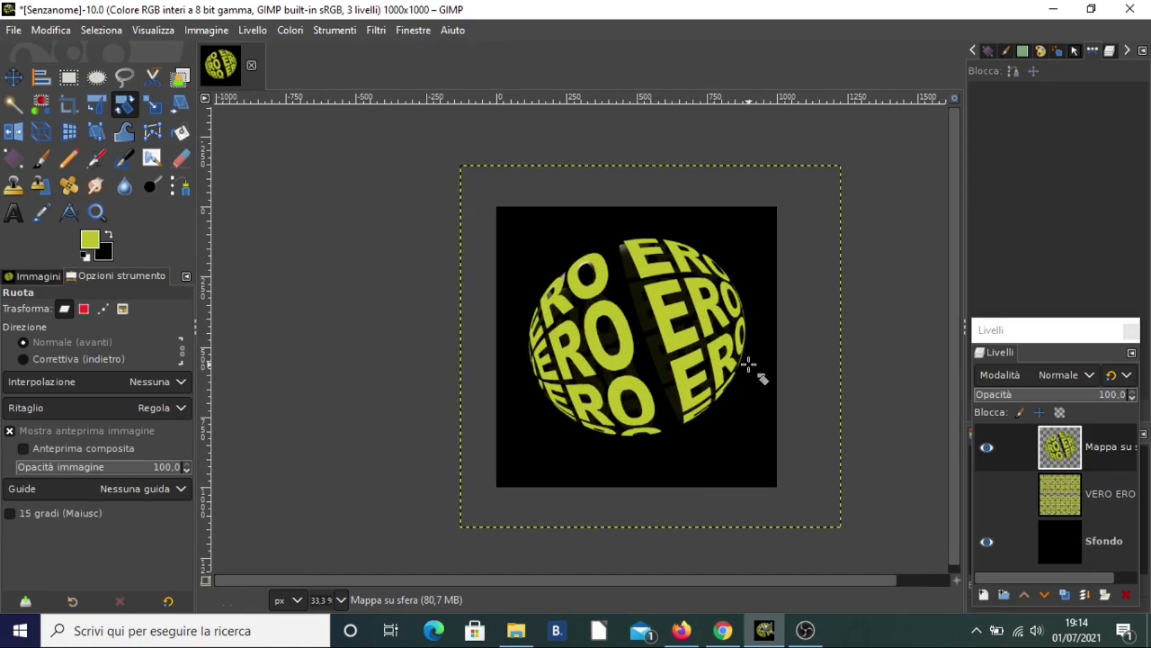